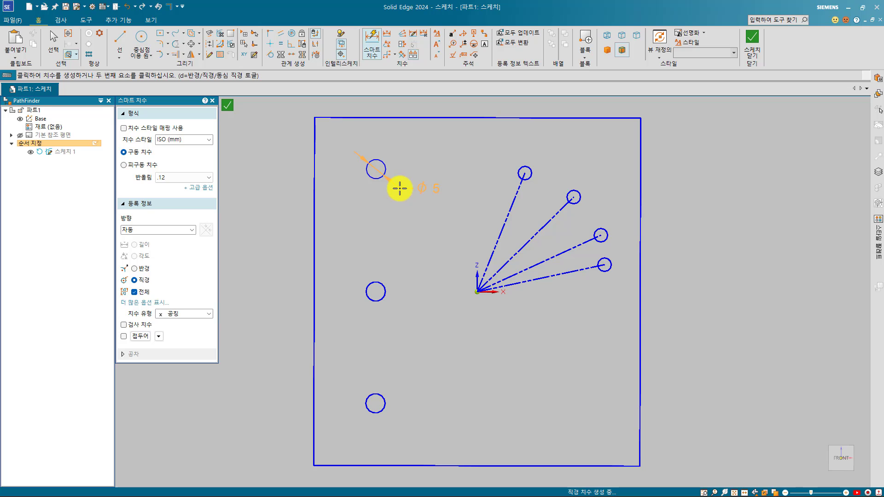
# Step: Drop the pending circle dimension and dimension the rectangle's left edge with a length of 100 mm
pyautogui.rightClick(400, 188)
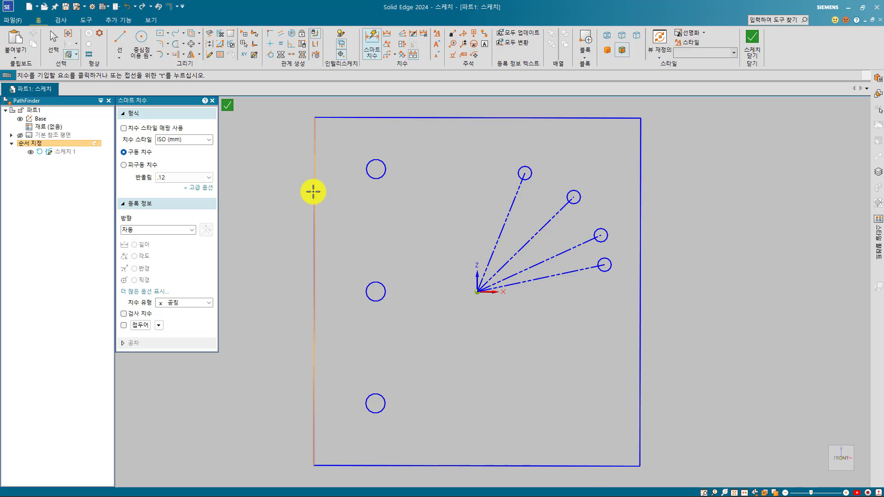
pyautogui.click(313, 192)
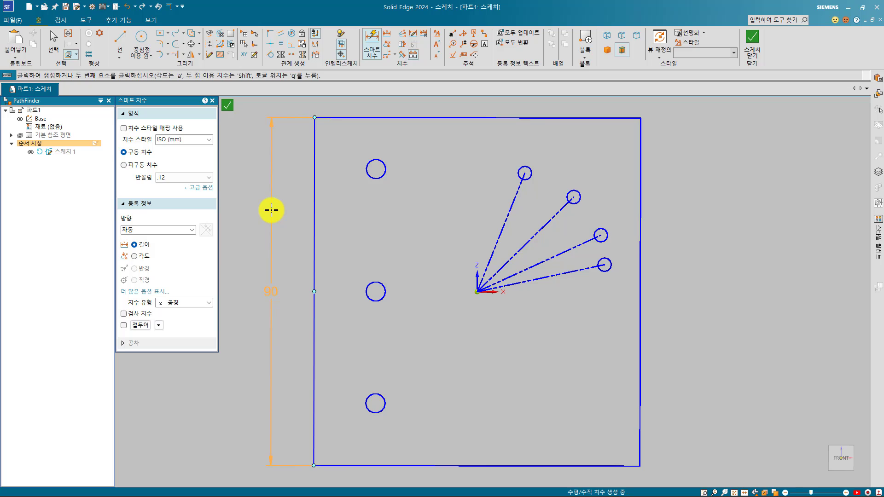
pyautogui.click(271, 210)
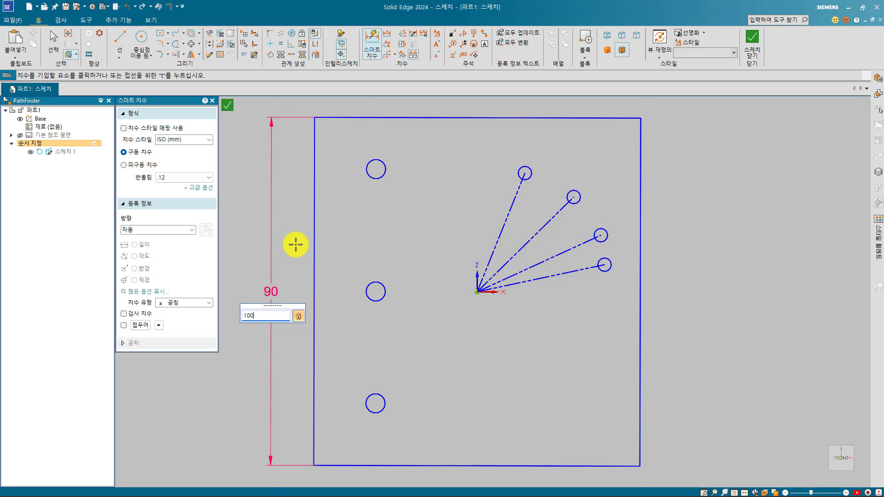
pyautogui.write('100')
pyautogui.press('Return')
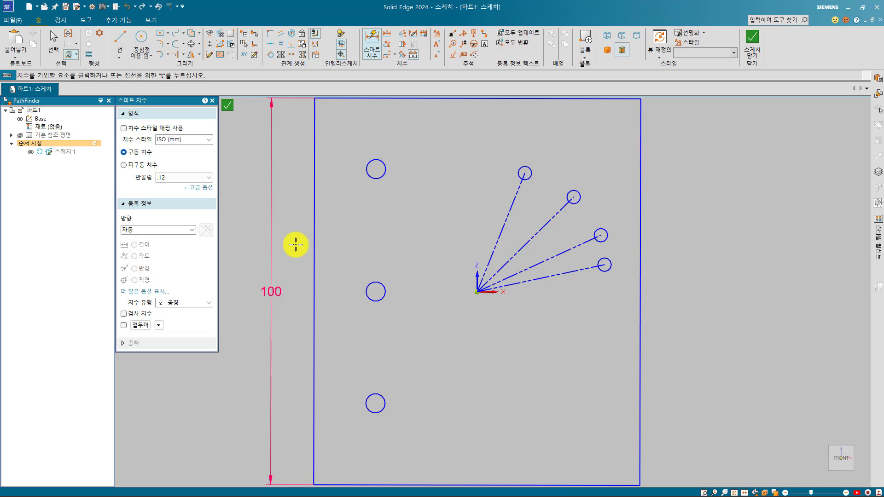
# Step: Dimension the diameter of the upper circle near the rectangle's left edge and set it to 10 mm
pyautogui.press('Escape')
pyautogui.click(371, 36)
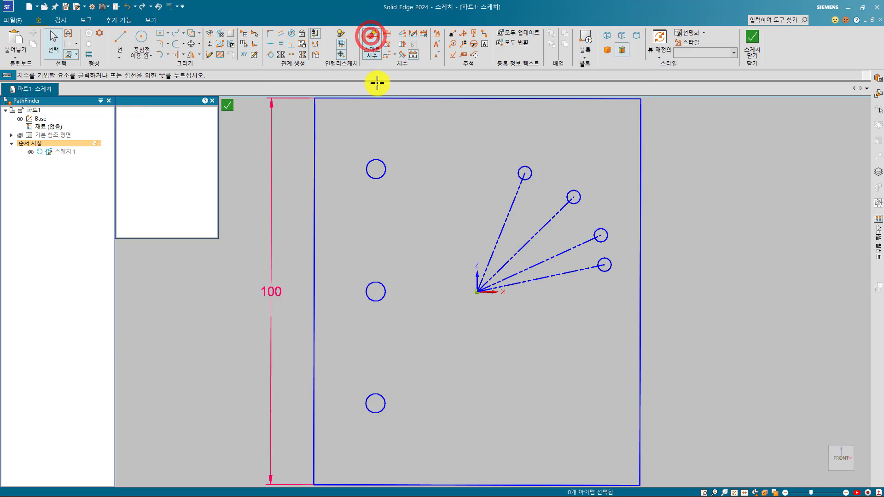
pyautogui.click(386, 170)
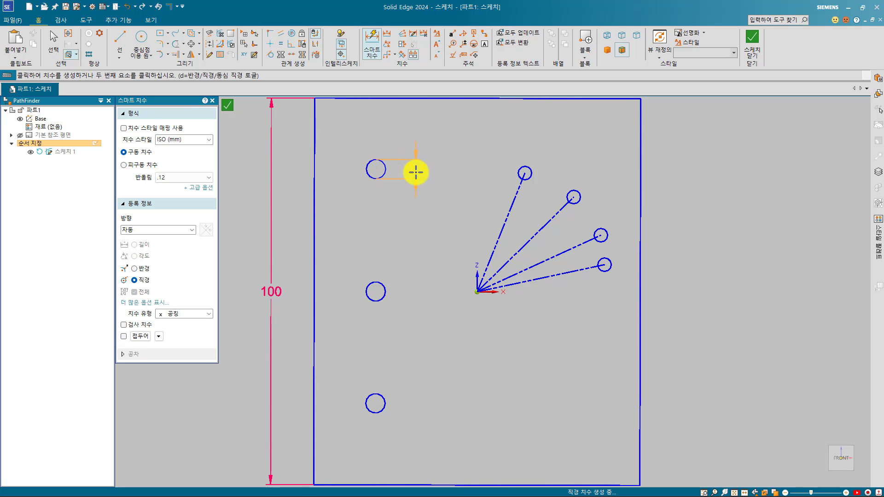
pyautogui.click(421, 146)
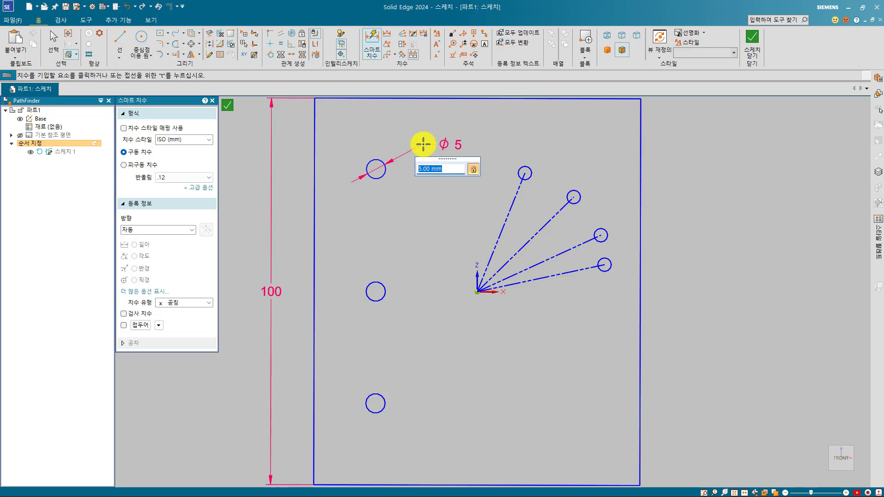
pyautogui.press('Return')
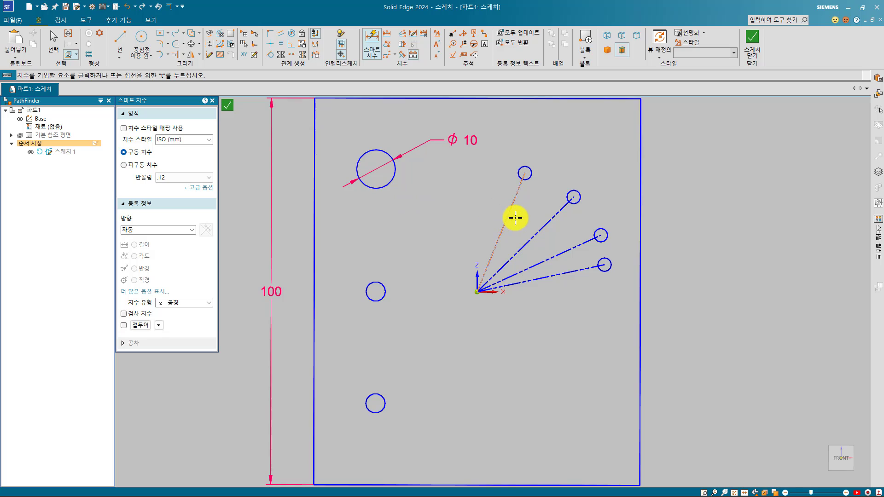
# Step: Preview the lowest construction line's dimension in two-point and horizontal/vertical orientation, then cancel it without placing
pyautogui.click(555, 273)
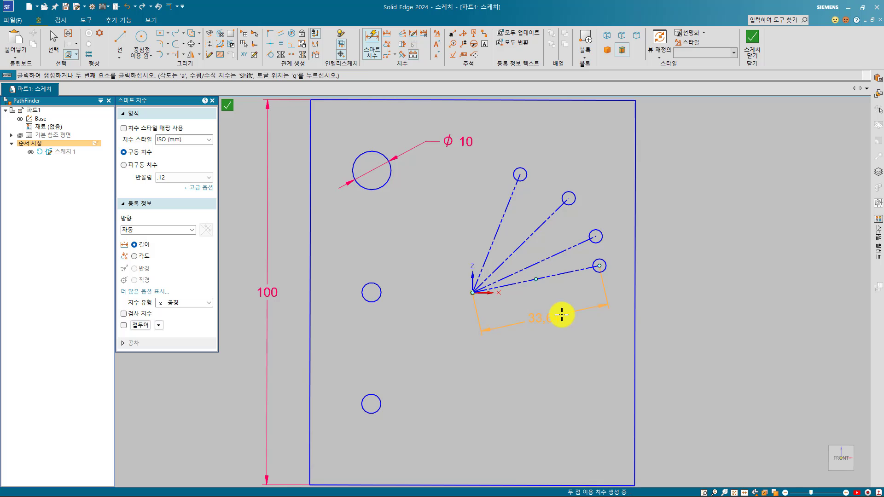
pyautogui.press('shift')
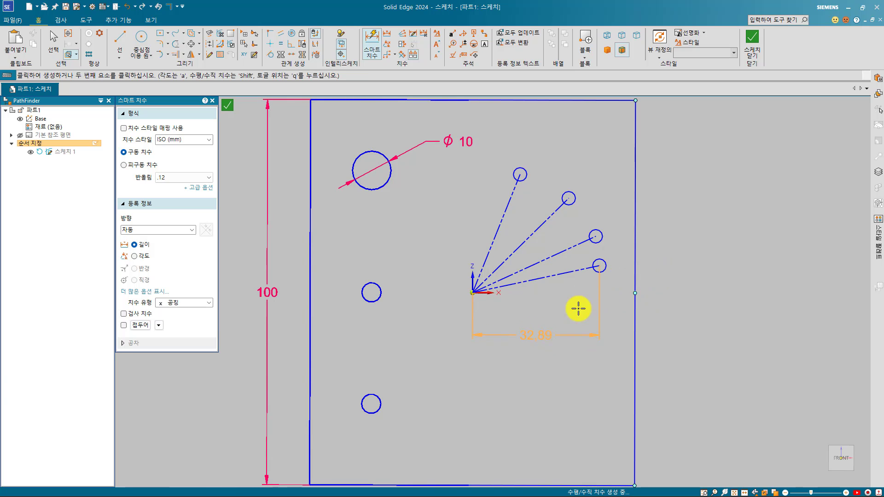
pyautogui.press('shift')
pyautogui.scroll(-1, 656, 269)
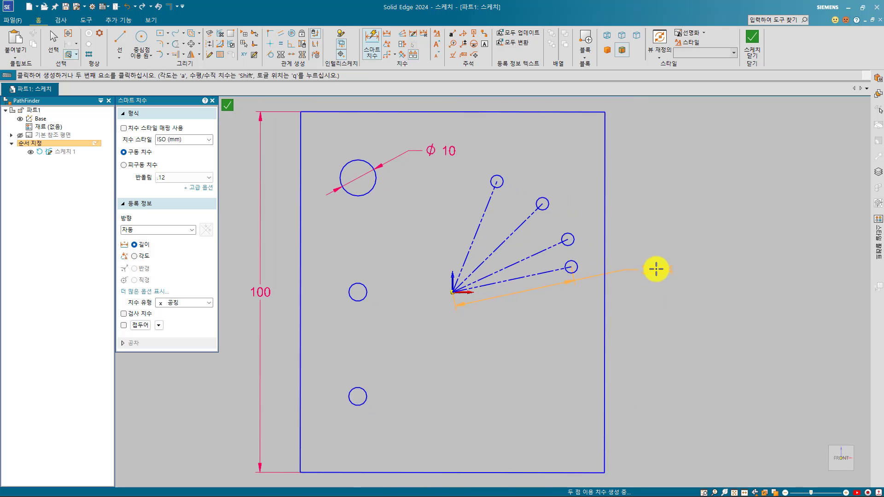
pyautogui.rightClick(459, 332)
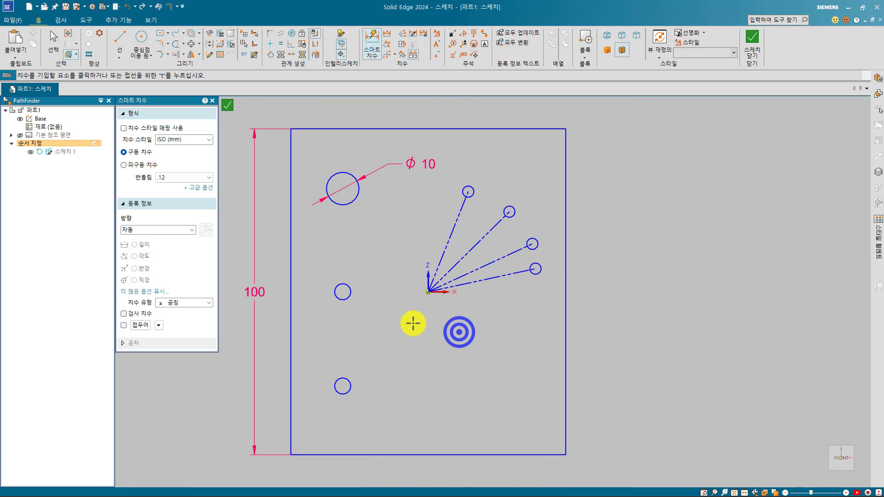
# Step: Try the horizontal/vertical, two-point and automatic orientation options on the lowest construction line's dimension, then cancel the placement
pyautogui.click(173, 225)
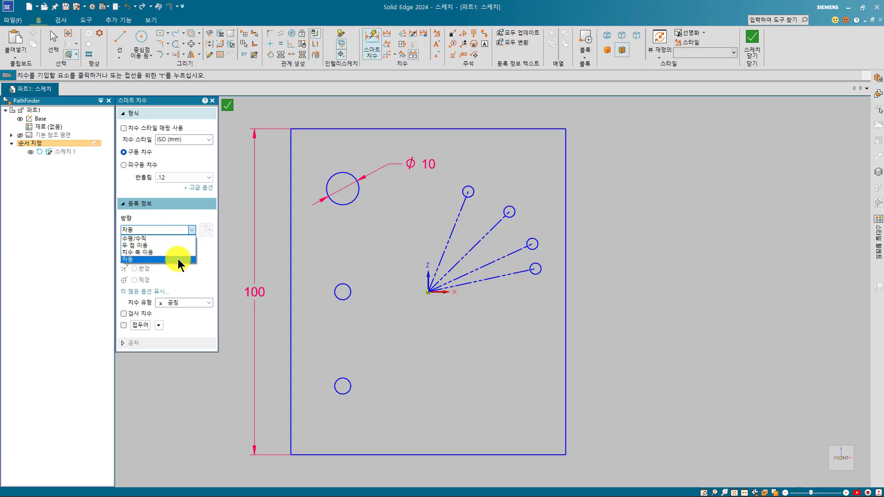
pyautogui.click(175, 237)
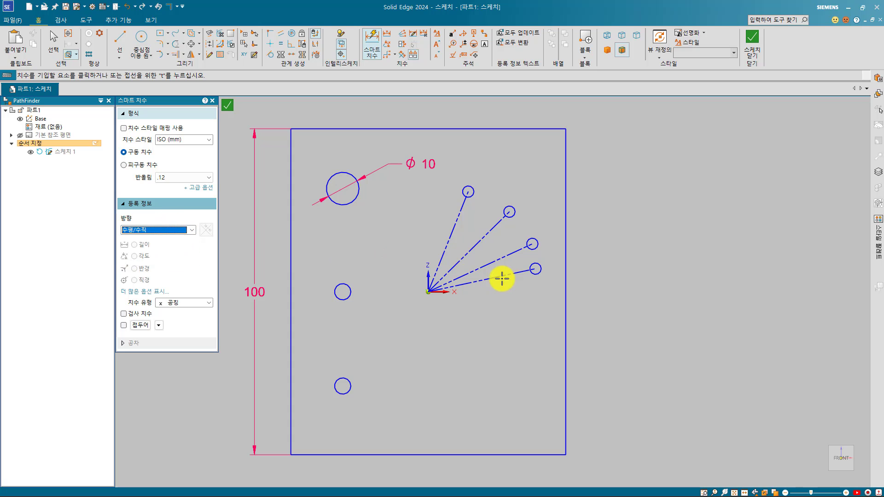
pyautogui.click(514, 271)
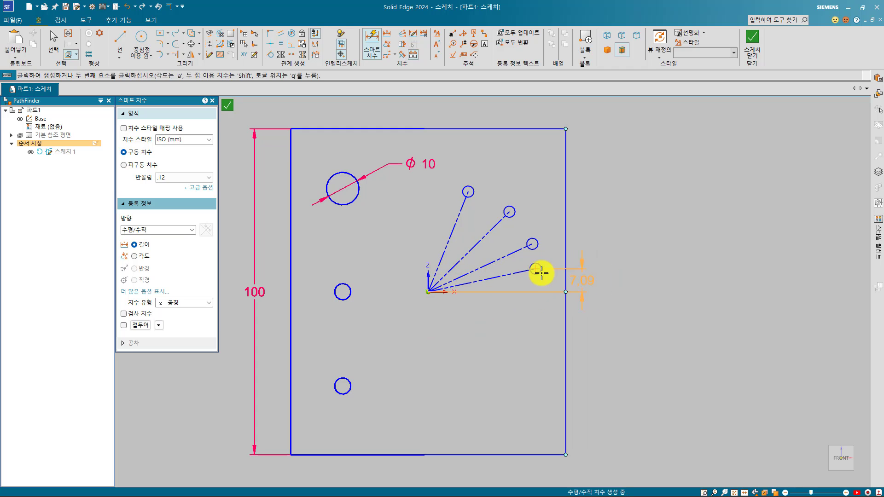
pyautogui.click(156, 229)
pyautogui.click(155, 246)
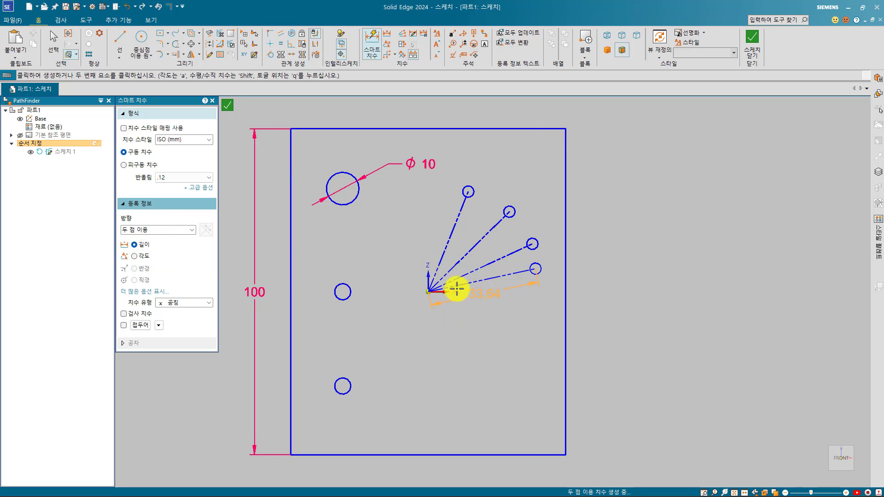
pyautogui.click(174, 229)
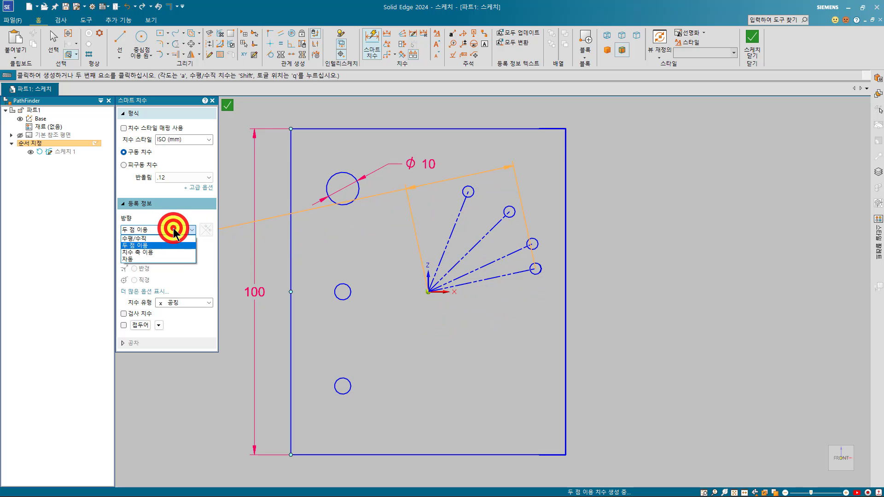
pyautogui.click(169, 259)
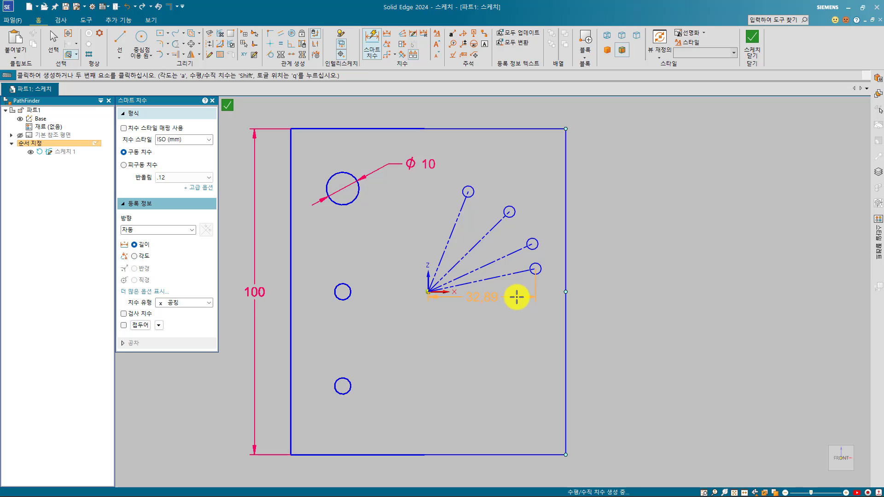
pyautogui.press('shift')
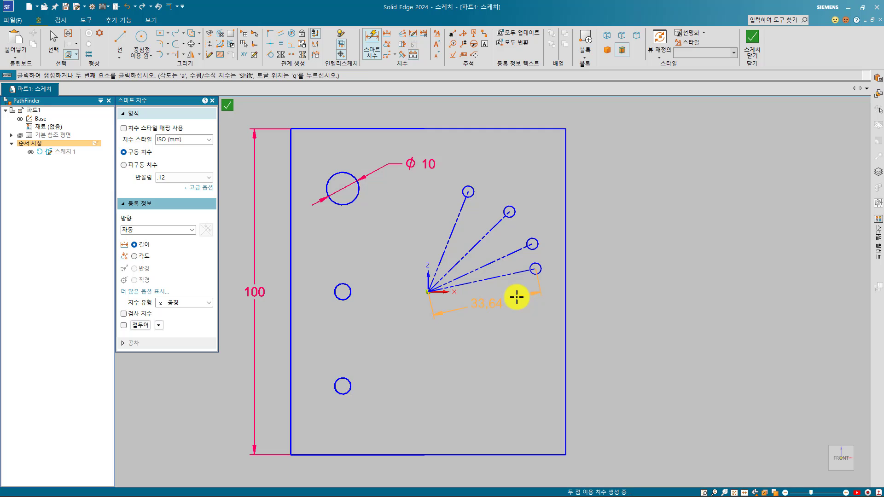
pyautogui.rightClick(487, 314)
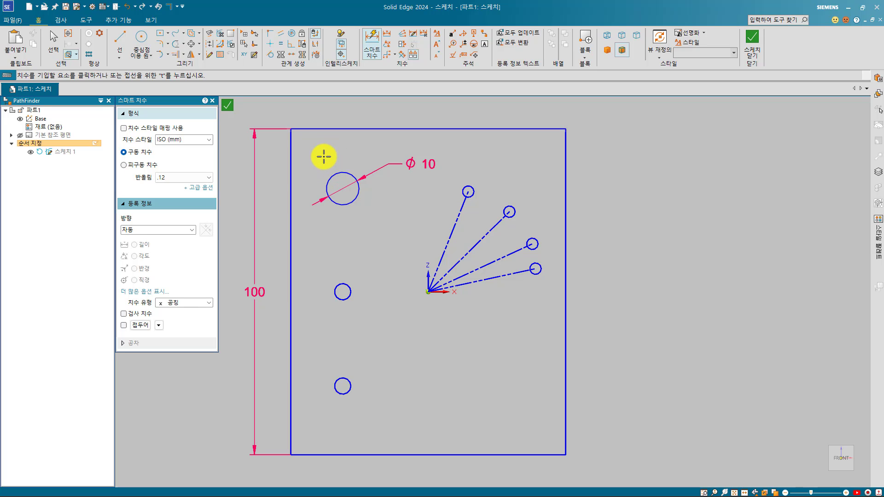
# Step: Add vertical dimensions from the rectangle's top edge to the upper left circle and from that circle to the middle one
pyautogui.click(321, 128)
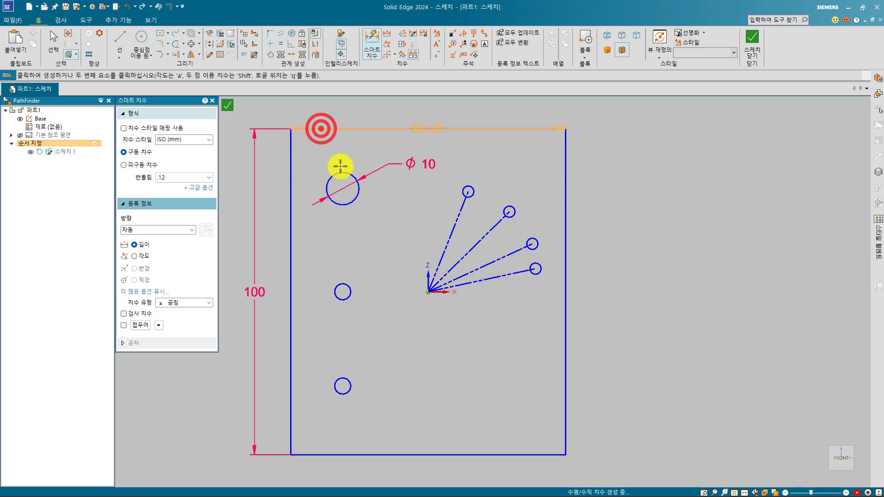
pyautogui.click(342, 175)
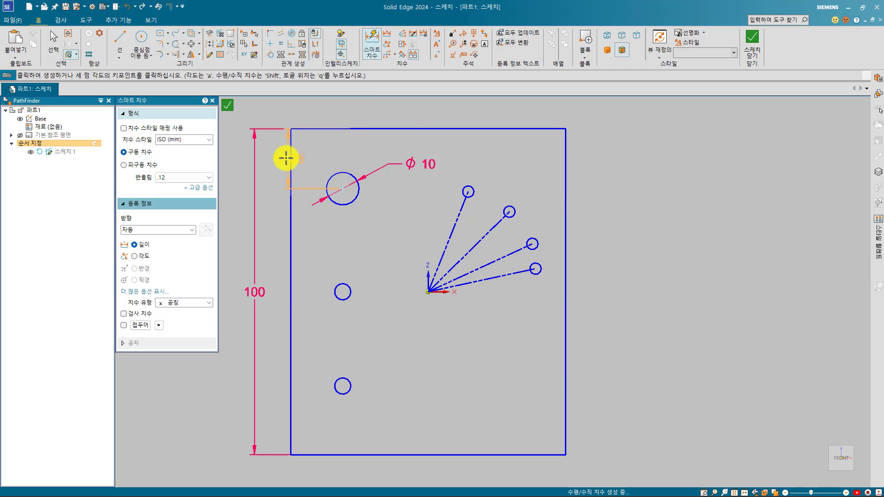
pyautogui.click(317, 153)
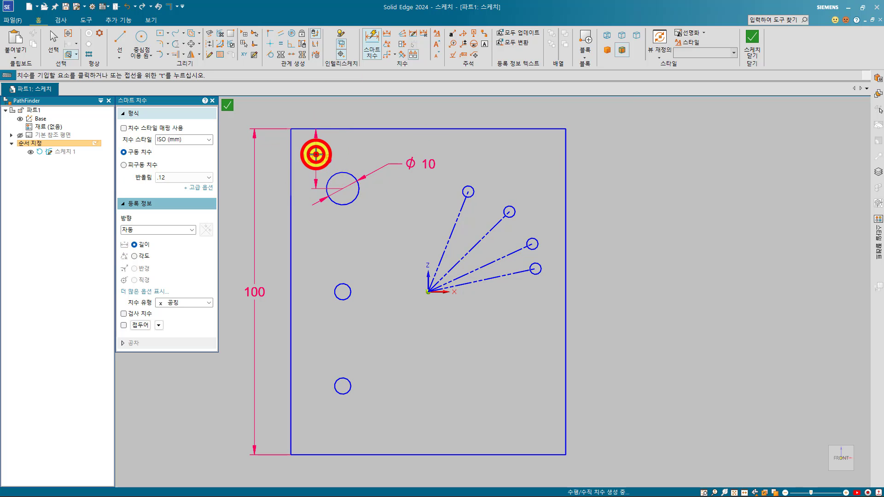
pyautogui.click(344, 204)
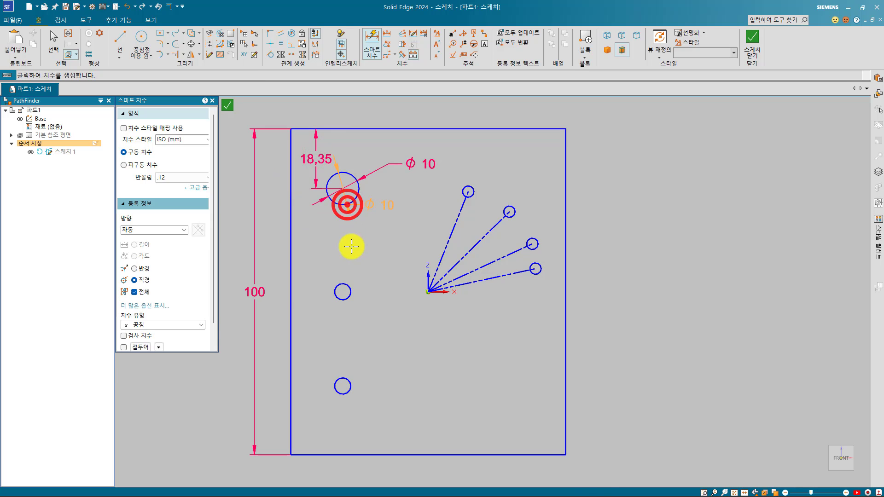
pyautogui.click(316, 258)
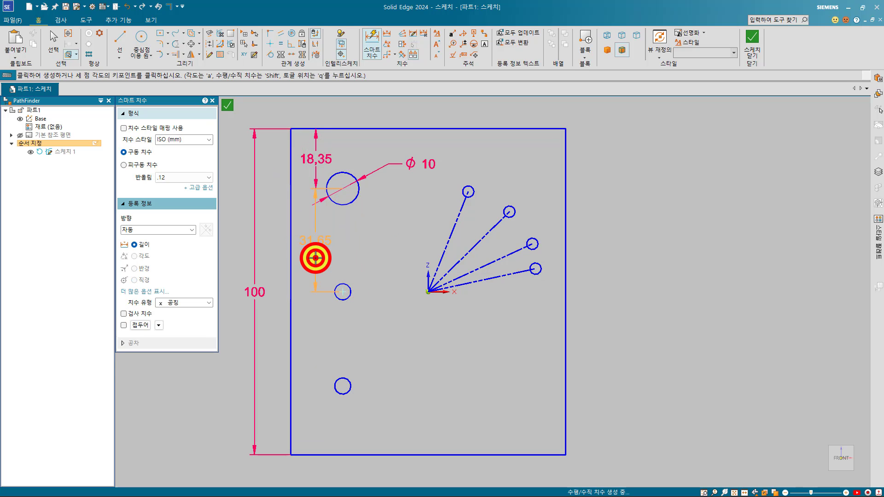
# Step: Add vertical dimensions from the middle left circle to the lower one and from the lower circle to the rectangle's bottom edge
pyautogui.click(341, 299)
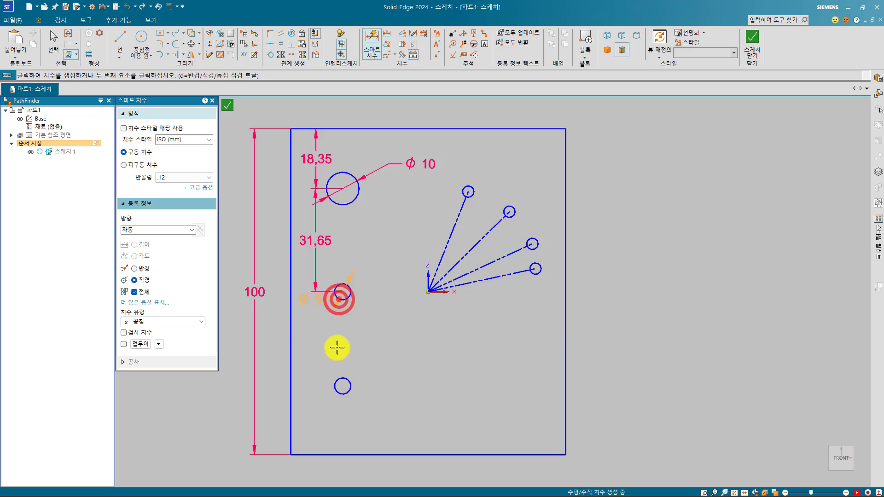
pyautogui.click(340, 381)
pyautogui.click(308, 353)
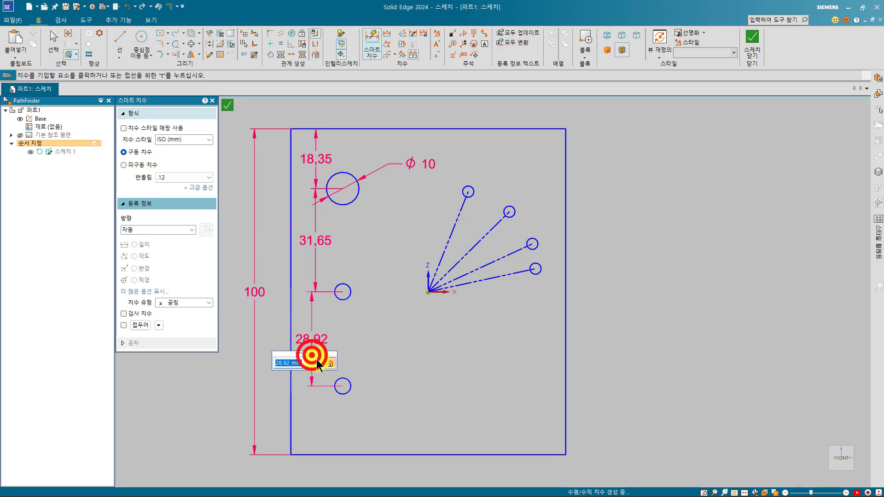
pyautogui.click(339, 393)
pyautogui.click(334, 451)
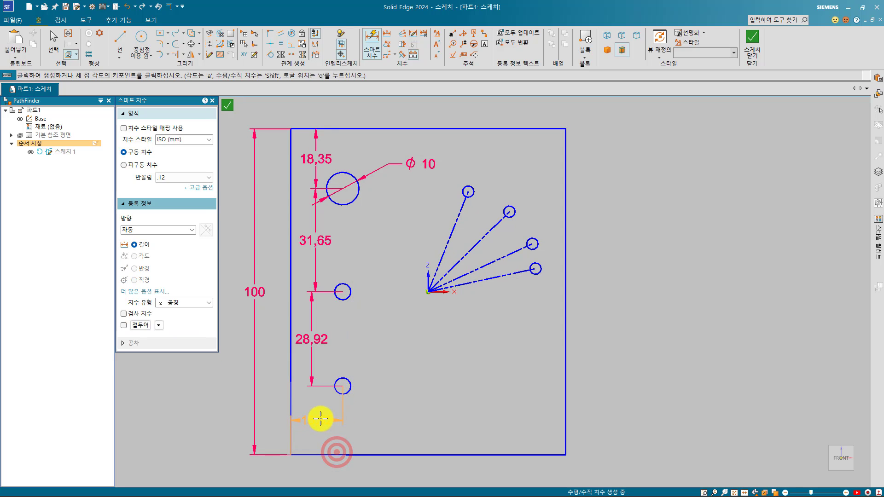
pyautogui.click(307, 430)
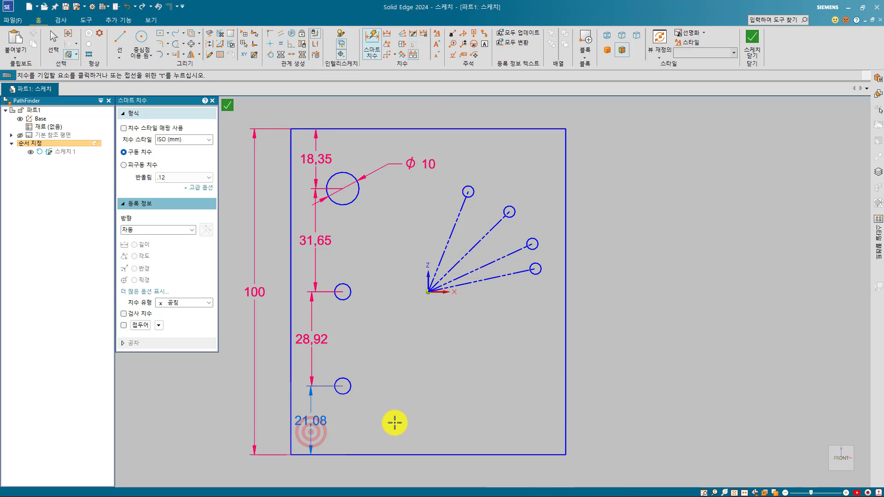
pyautogui.press('Escape')
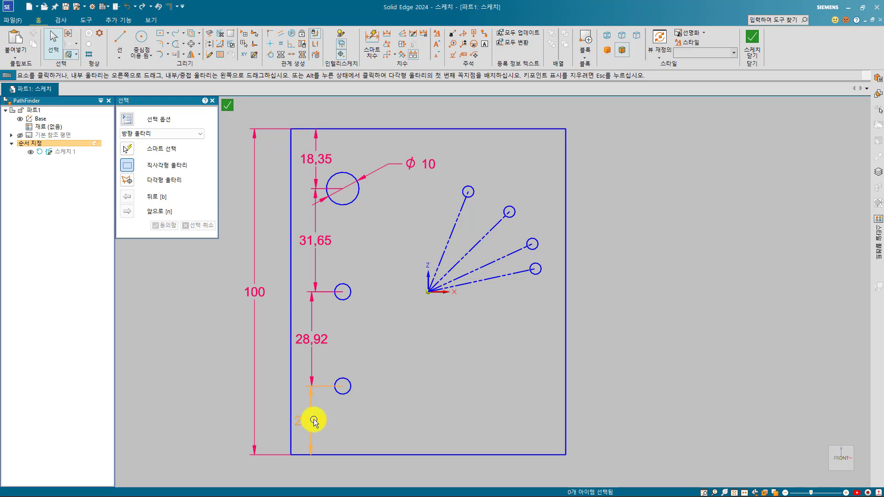
# Step: Try to set the driven dimension between the lower left circle and the bottom edge to 30 mm, then undo it
pyautogui.click(312, 419)
pyautogui.doubleClick(325, 417)
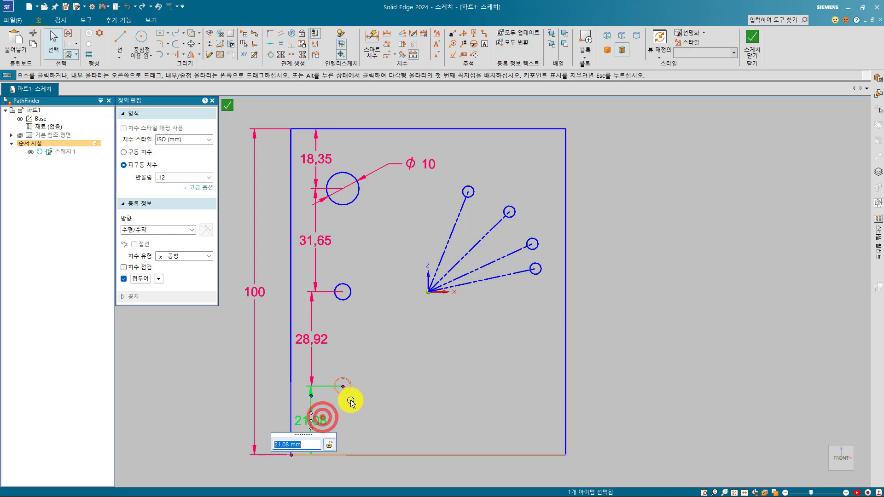
pyautogui.press('Return')
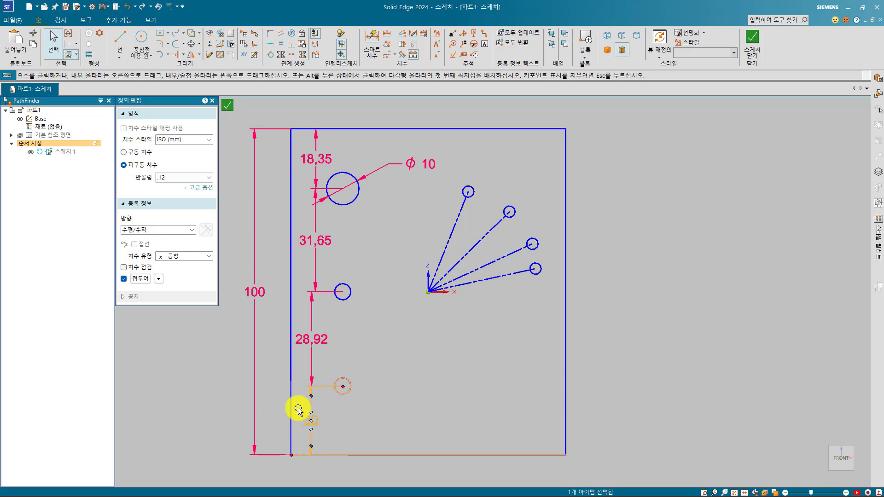
pyautogui.hotkey('ctrl', 'z')
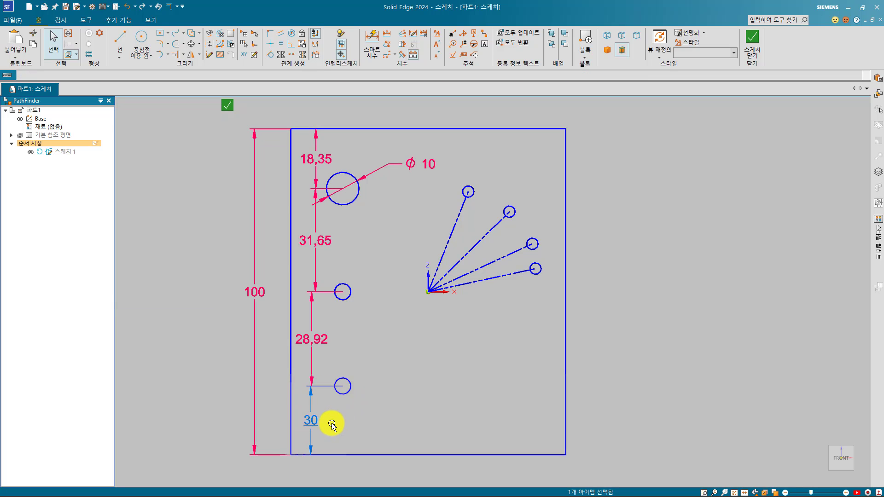
pyautogui.click(389, 399)
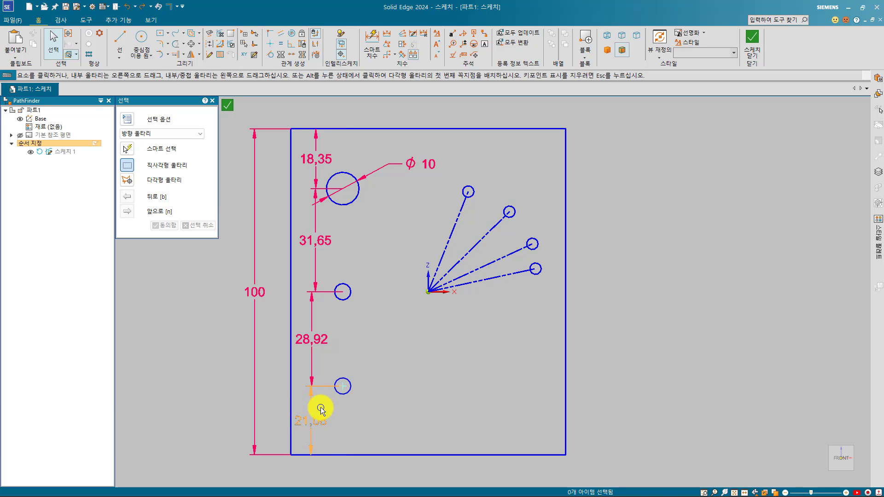
# Step: Change the vertical dimension between the middle and lower left circles from driving to driven
pyautogui.click(315, 363)
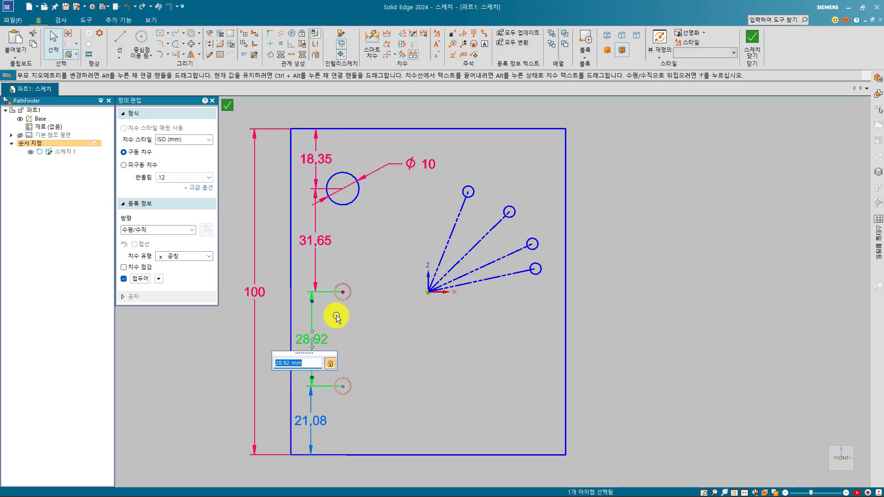
pyautogui.click(331, 363)
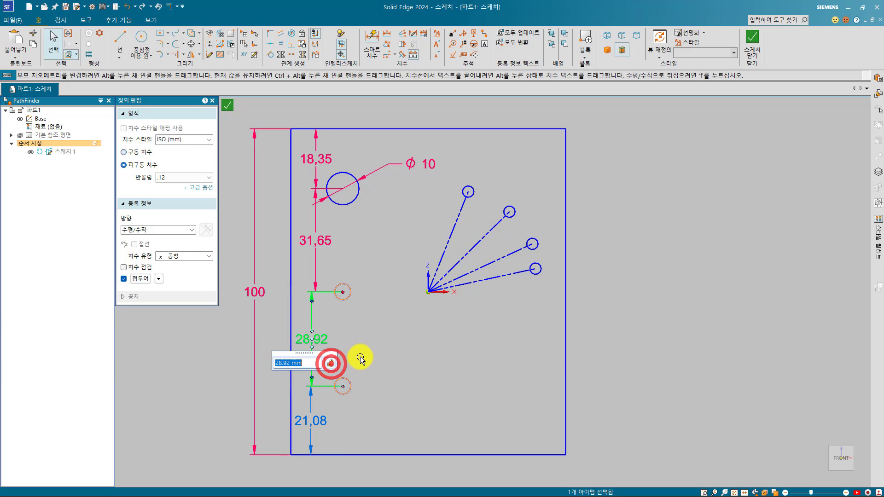
pyautogui.click(359, 357)
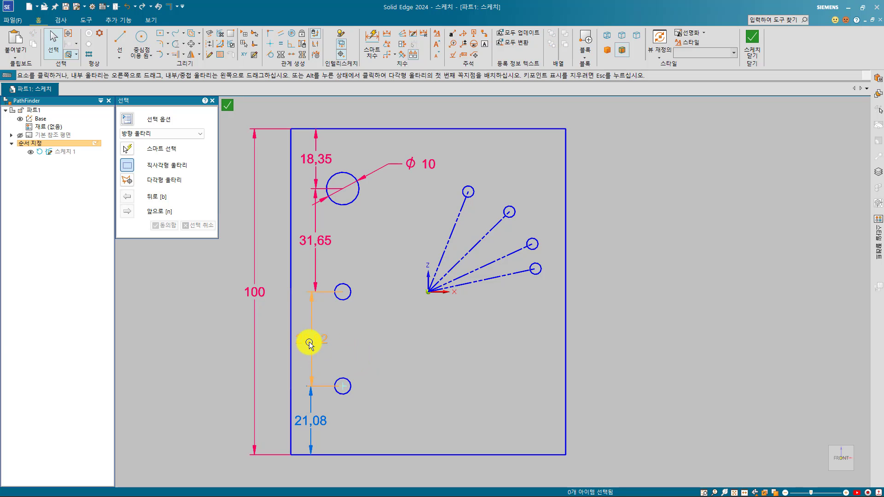
# Step: Change the vertical dimension between the lower left circle and the rectangle's bottom edge to driving
pyautogui.click(312, 428)
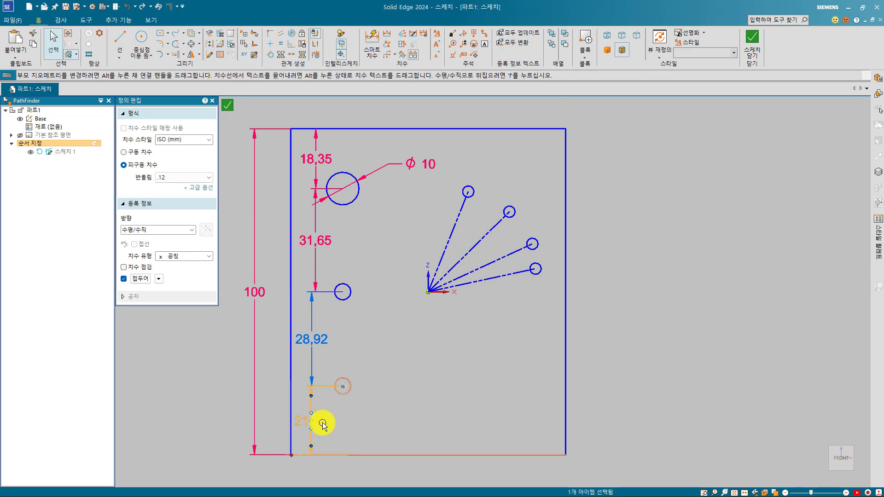
pyautogui.click(322, 423)
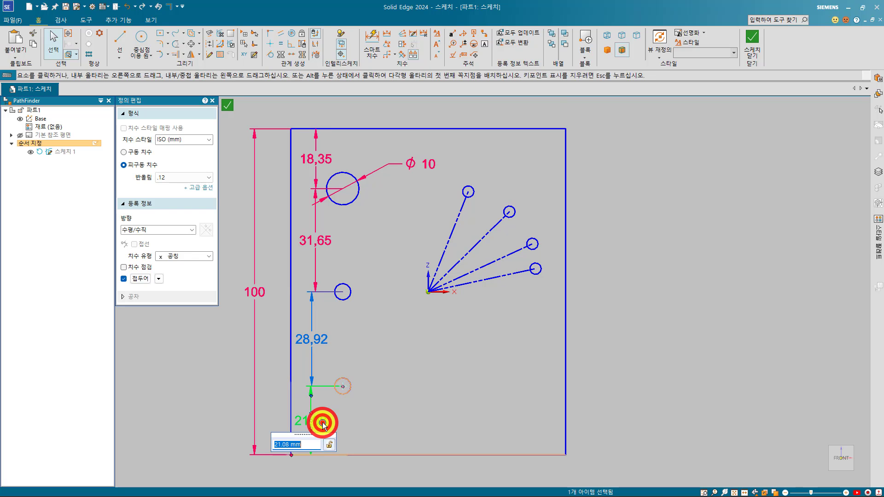
pyautogui.click(332, 445)
pyautogui.click(361, 413)
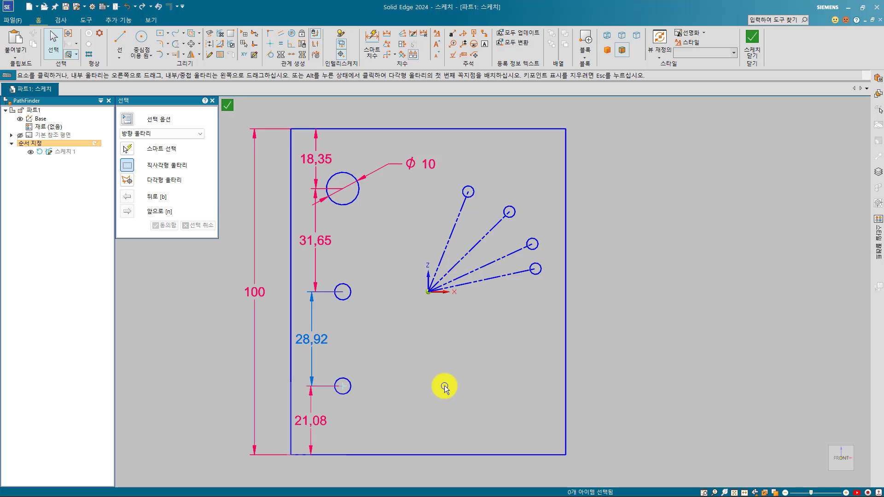
pyautogui.click(324, 421)
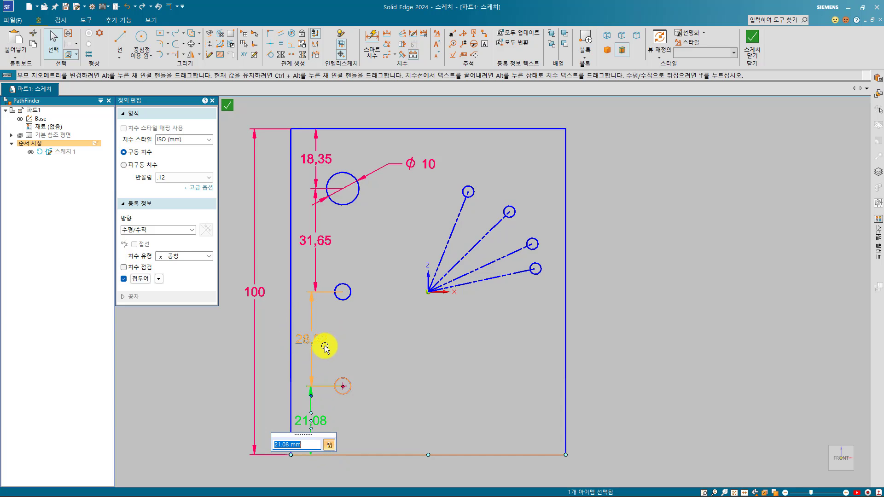
pyautogui.click(356, 368)
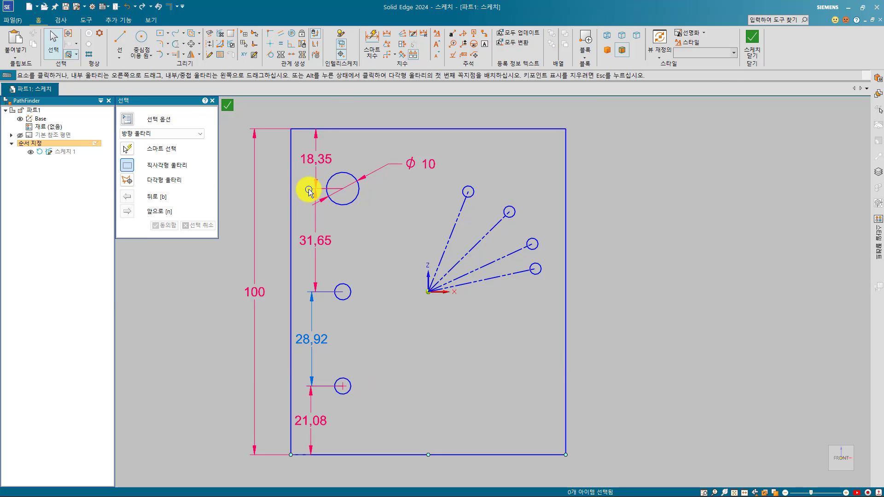
# Step: Add a second vertical Smart Dimension between the lower left circle and the bottom edge, placed to the right of the circle
pyautogui.click(367, 48)
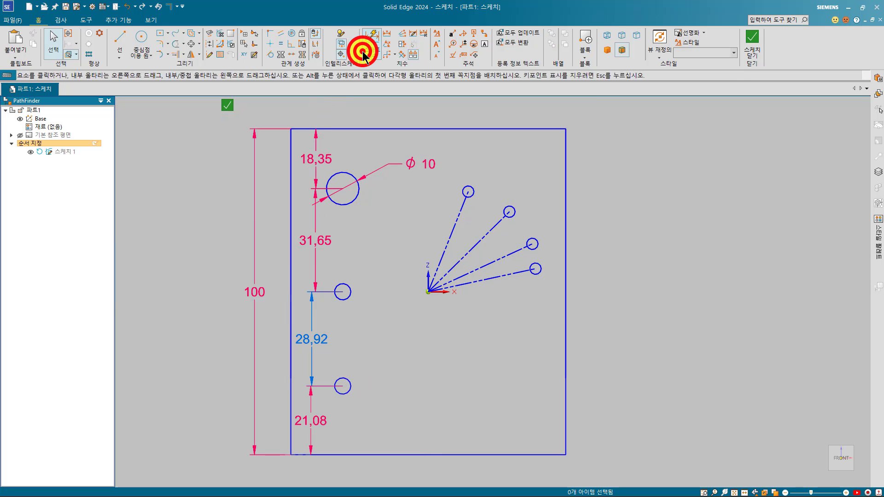
pyautogui.click(346, 392)
pyautogui.click(347, 454)
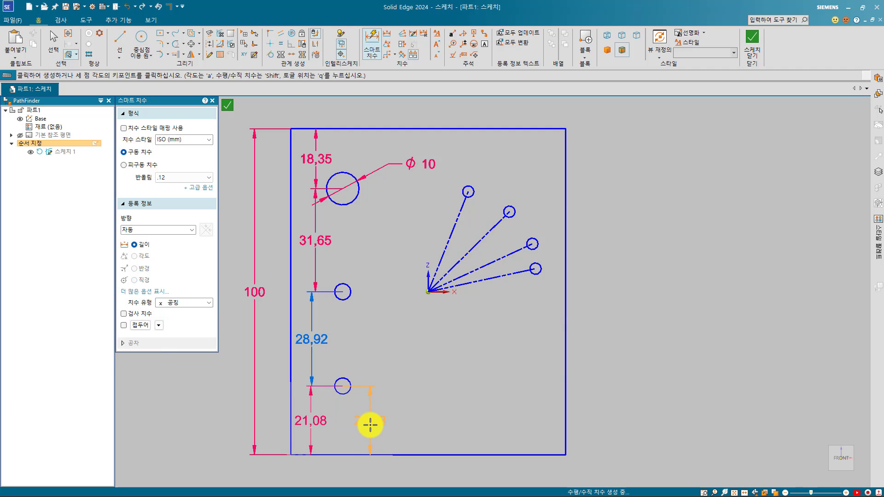
pyautogui.click(370, 424)
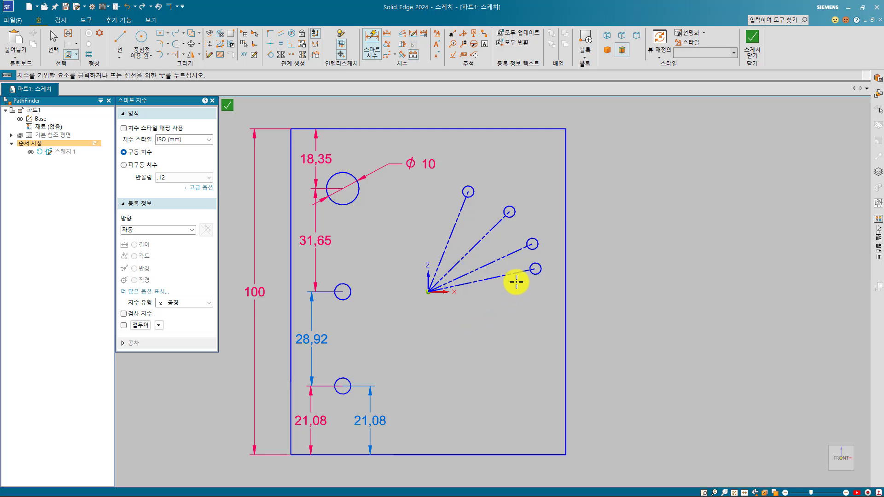
pyautogui.click(498, 278)
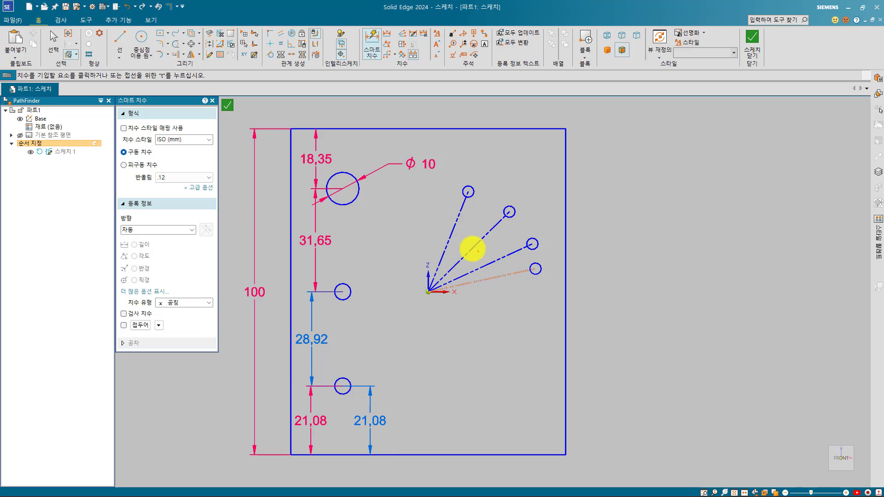
pyautogui.click(452, 235)
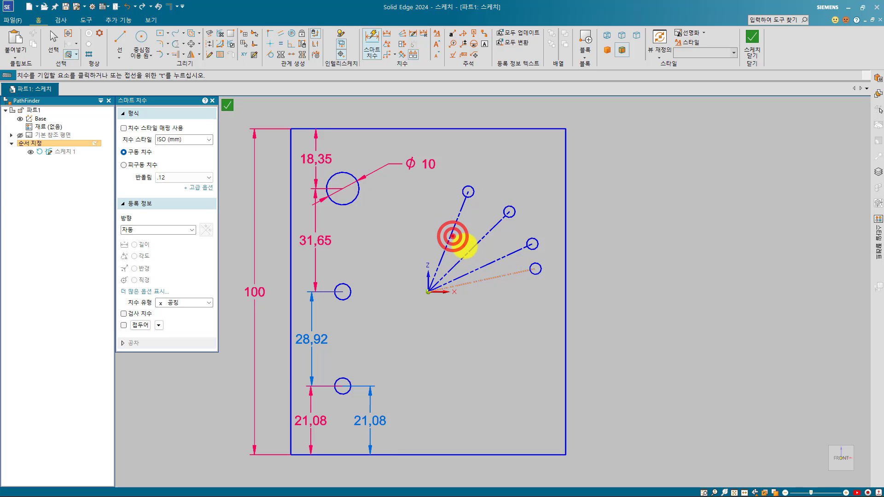
pyautogui.click(470, 246)
pyautogui.click(482, 267)
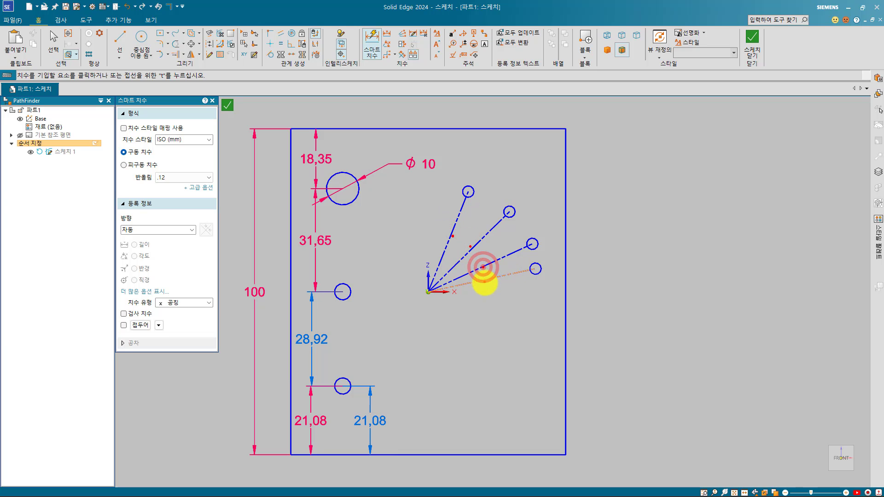
pyautogui.click(485, 283)
pyautogui.moveTo(487, 238)
pyautogui.mouseDown()
pyautogui.moveTo(508, 209)
pyautogui.moveTo(512, 223)
pyautogui.mouseUp()
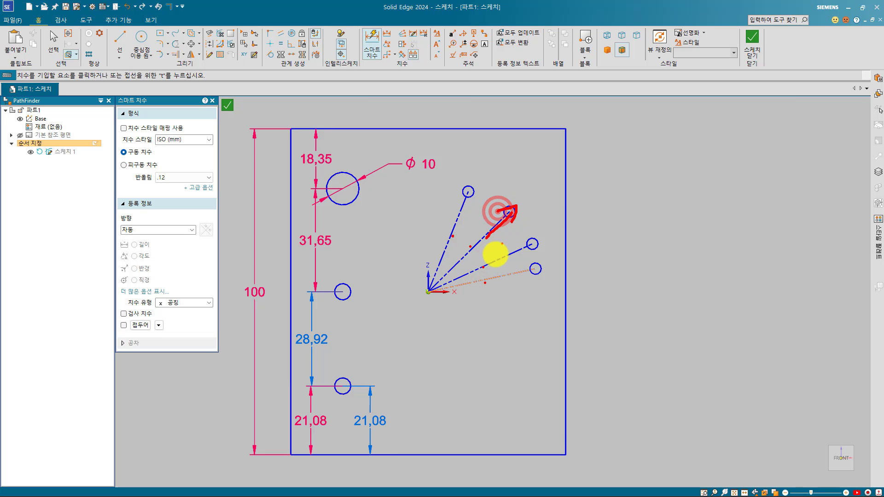
pyautogui.moveTo(497, 255)
pyautogui.mouseDown()
pyautogui.moveTo(511, 252)
pyautogui.moveTo(502, 262)
pyautogui.moveTo(525, 272)
pyautogui.moveTo(520, 280)
pyautogui.mouseUp()
pyautogui.moveTo(458, 230)
pyautogui.mouseDown()
pyautogui.moveTo(474, 201)
pyautogui.moveTo(455, 208)
pyautogui.mouseUp()
pyautogui.moveTo(470, 203); pyautogui.dragTo(480, 223)
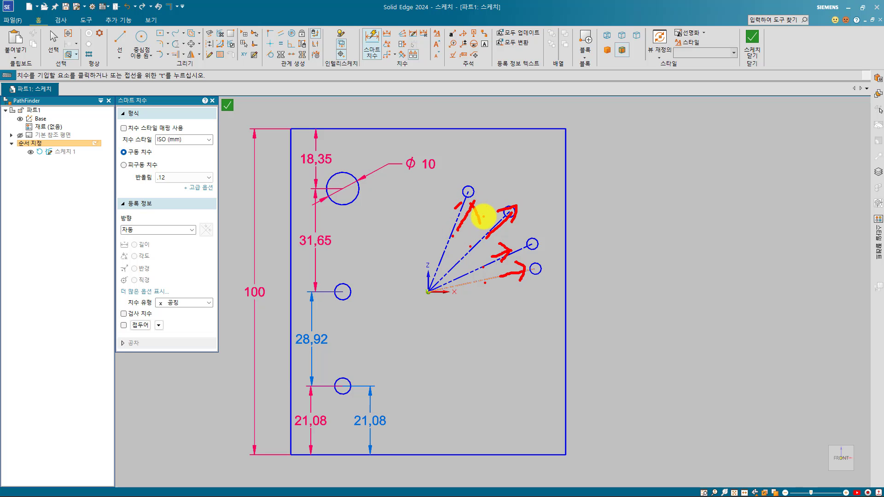
pyautogui.press('Escape')
# Step: Try to dimension between the second construction line from the top and the lowest one
pyautogui.click(456, 262)
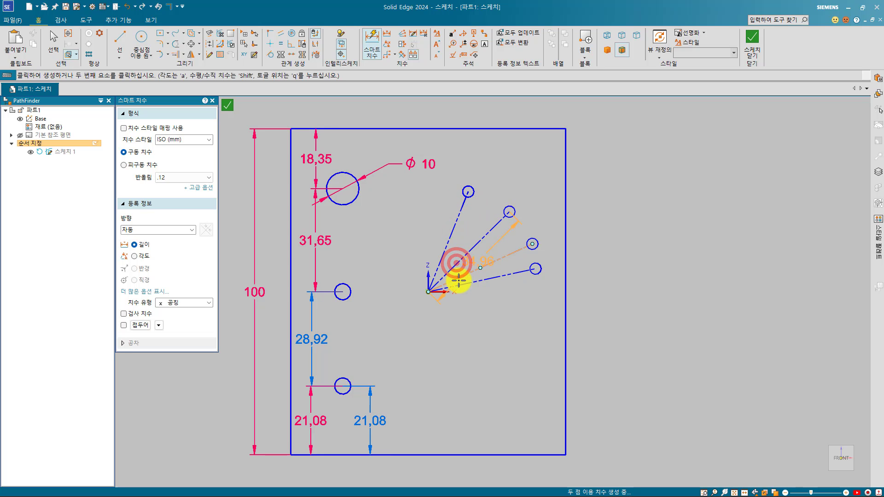
pyautogui.click(456, 284)
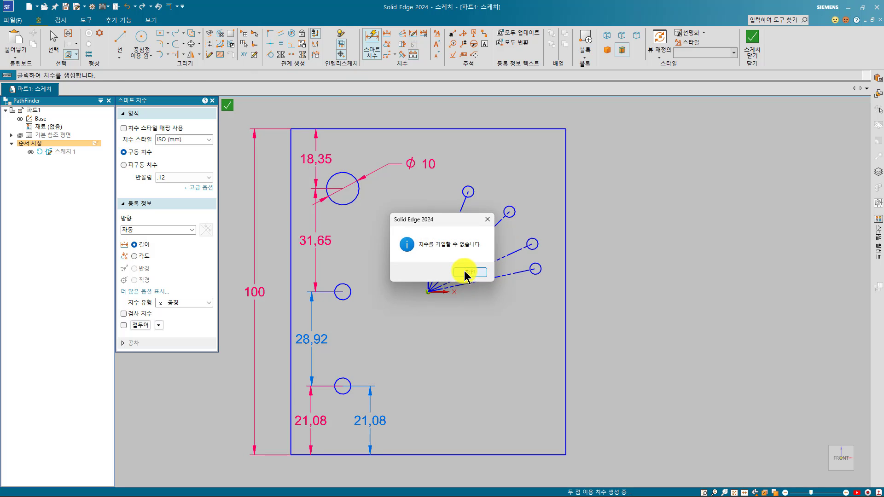
pyautogui.click(466, 275)
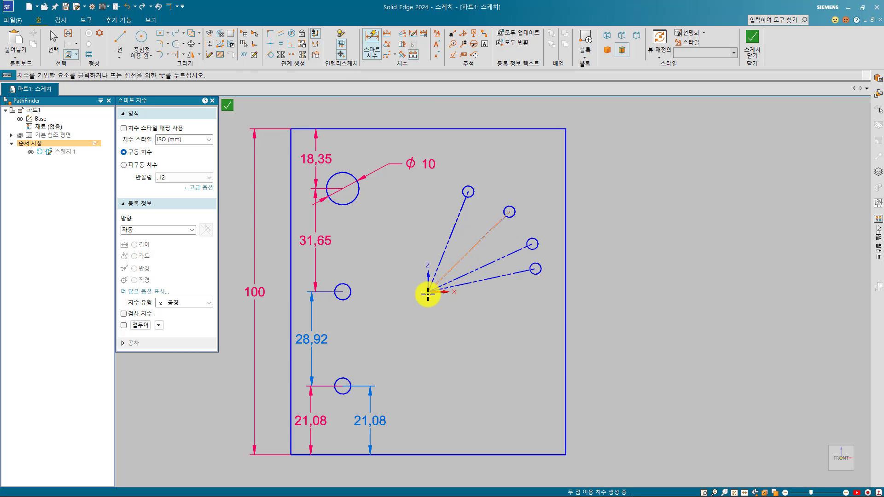
# Step: Try the angle and horizontal/vertical dimension options between the two middle construction lines, then cancel the placement
pyautogui.click(511, 253)
pyautogui.click(499, 224)
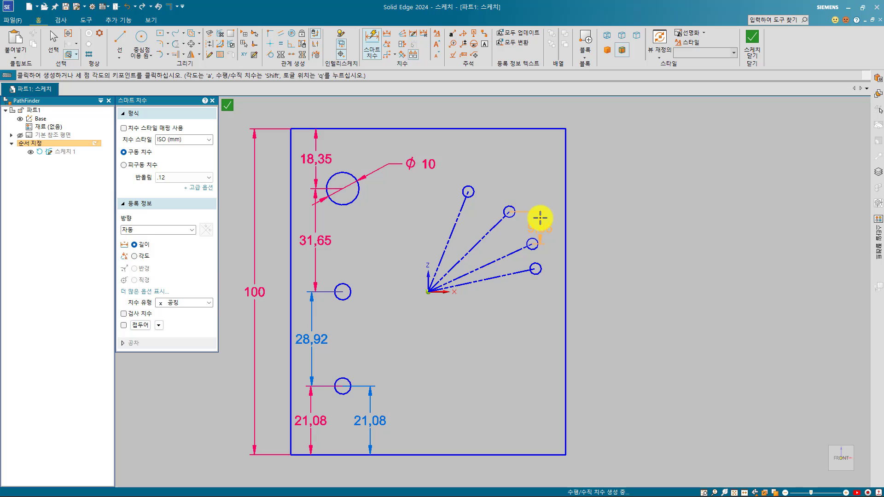
pyautogui.press('a')
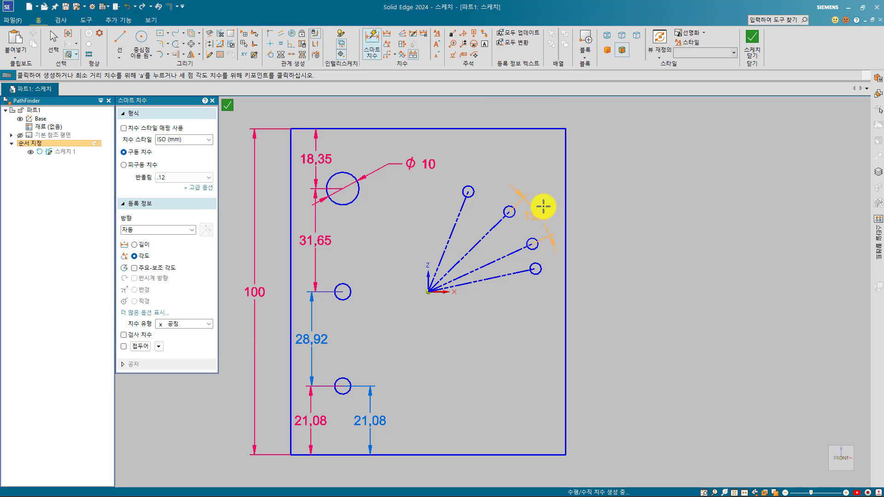
pyautogui.press('shift')
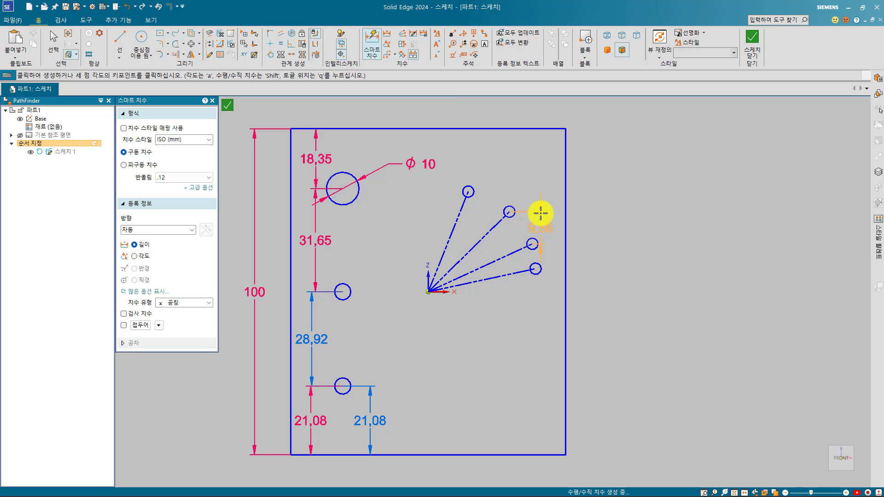
pyautogui.rightClick(540, 213)
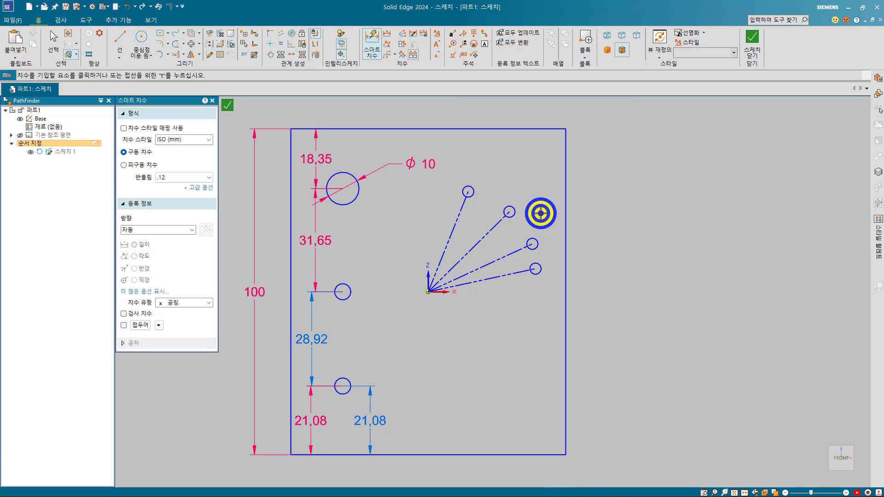
# Step: Draw an upward-bulging three-point arc with a radius of about 19 mm in the rectangle's lower right area
pyautogui.click(158, 55)
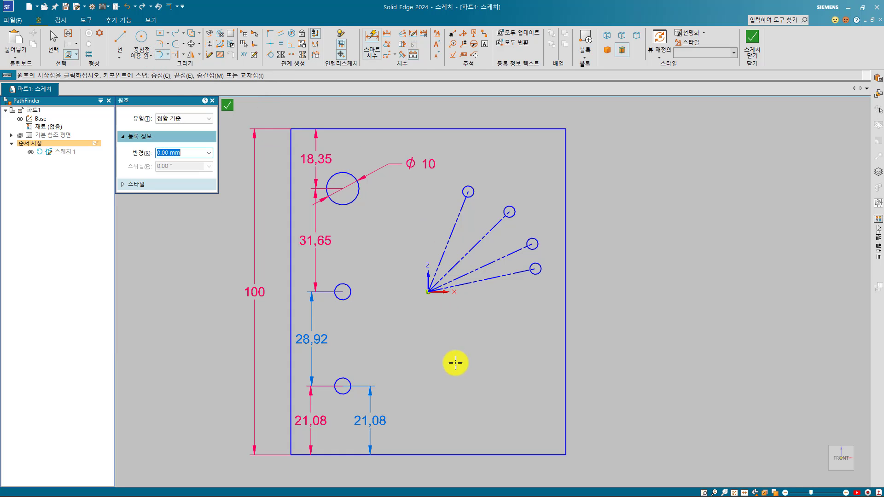
pyautogui.click(404, 411)
pyautogui.click(524, 408)
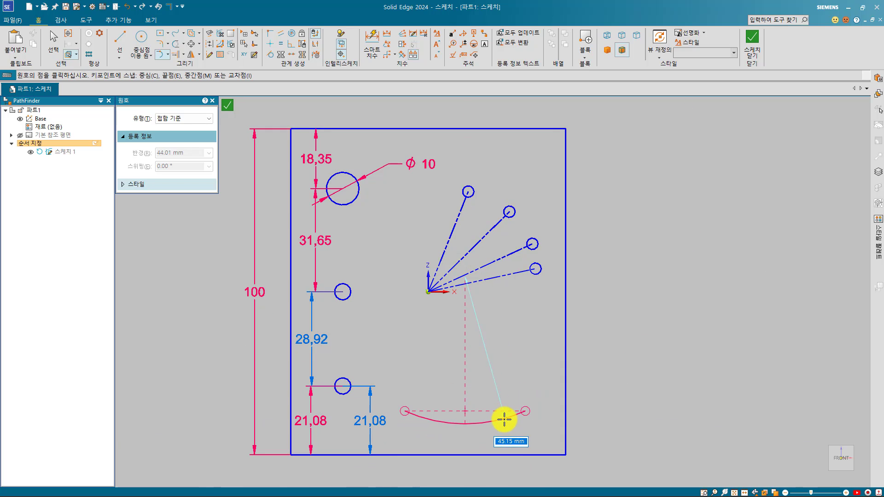
pyautogui.click(467, 362)
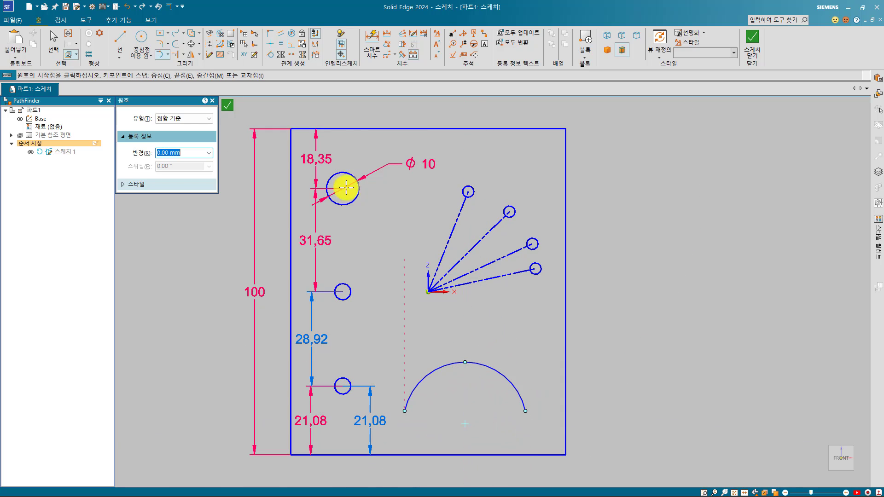
# Step: Cycle a Smart Dimension on the arc through its radius, diameter and linear diameter forms, and place it as a radius above the arc
pyautogui.click(371, 49)
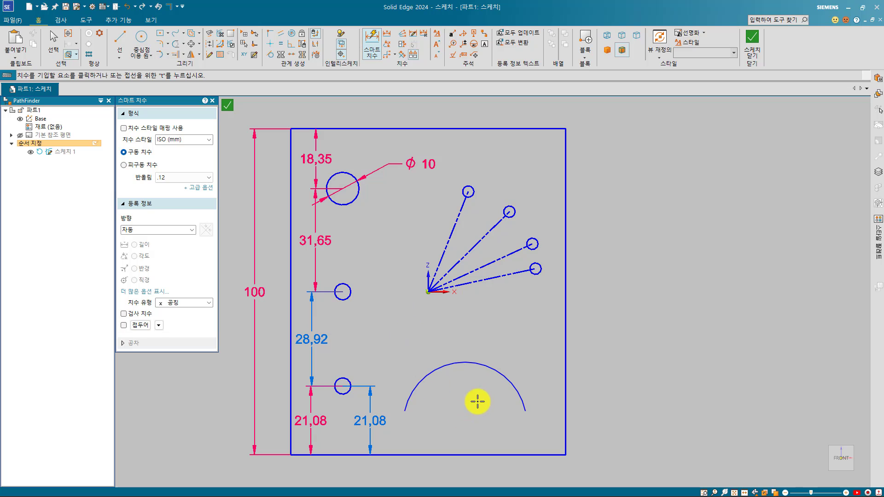
pyautogui.click(487, 369)
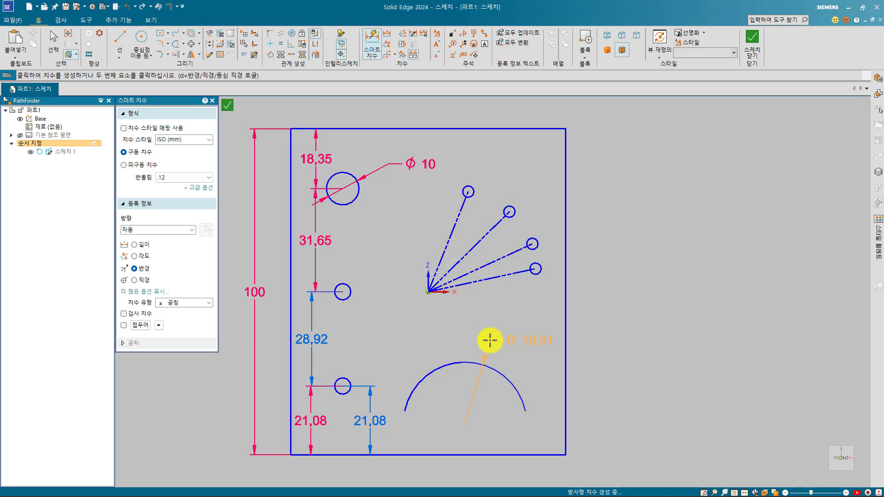
pyautogui.press('d')
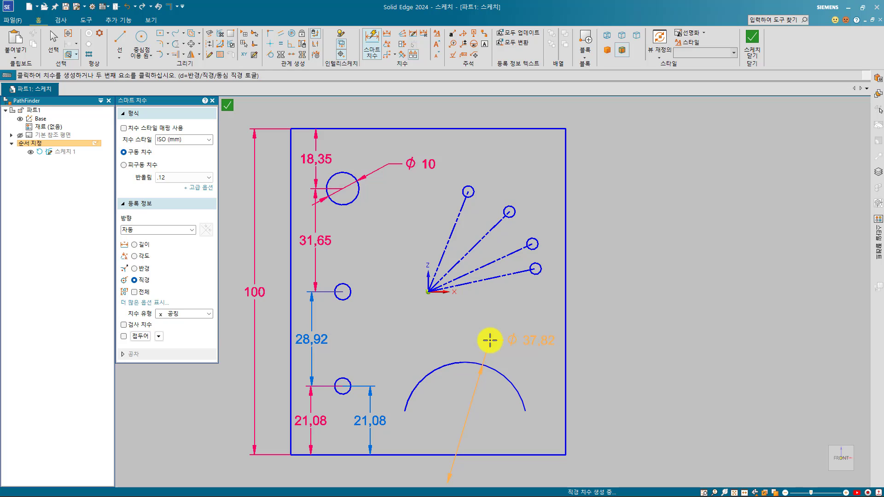
pyautogui.press('d')
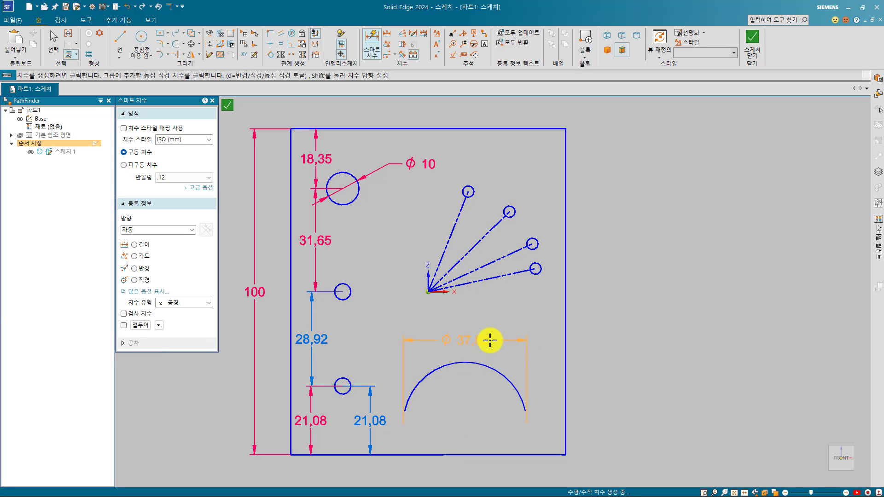
pyautogui.press('d')
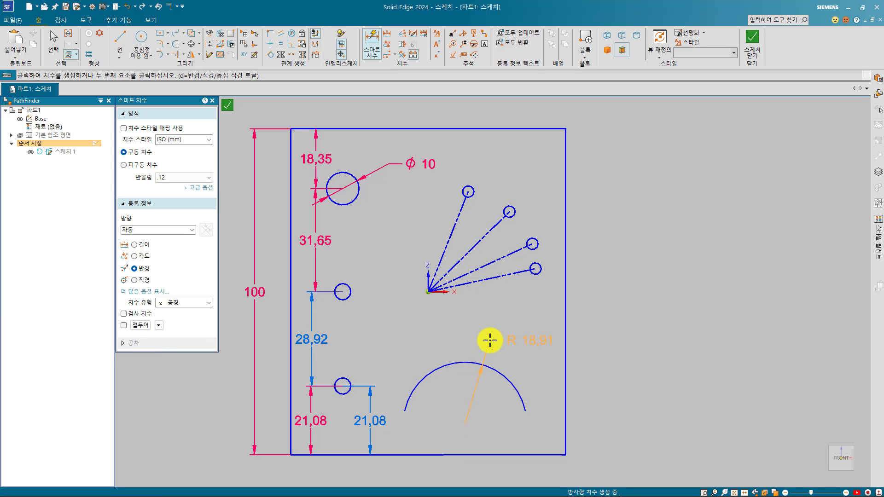
pyautogui.press('d')
pyautogui.press('d')
pyautogui.press('d')
pyautogui.press('d')
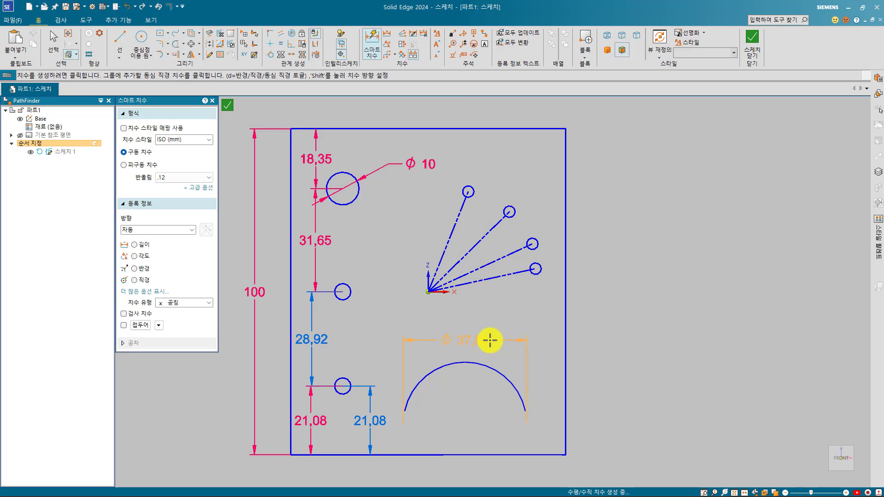
pyautogui.press('d')
pyautogui.press('d')
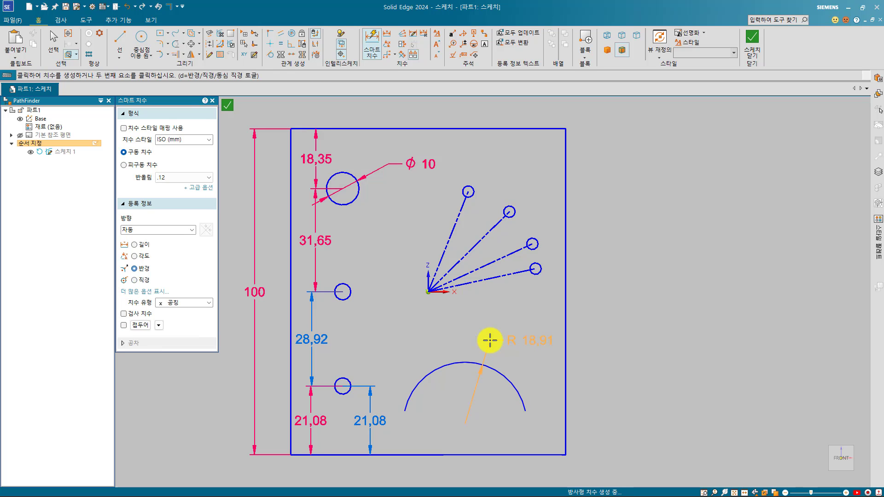
pyautogui.press('d')
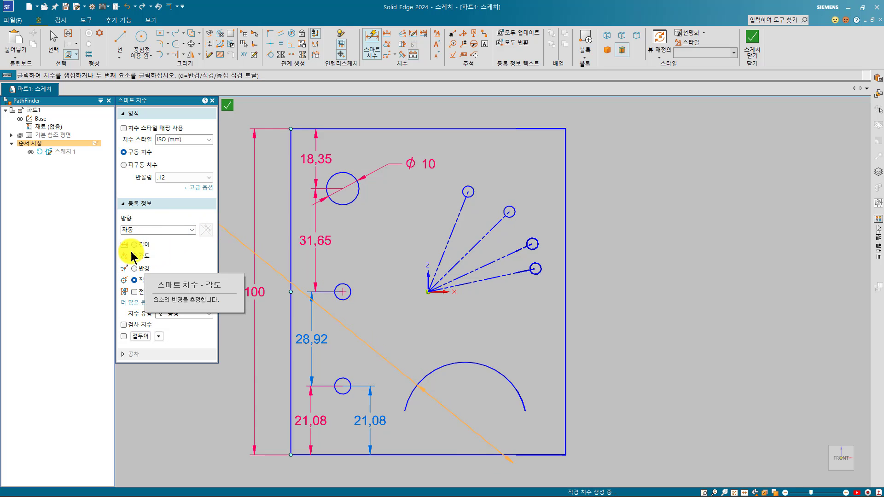
pyautogui.press('d')
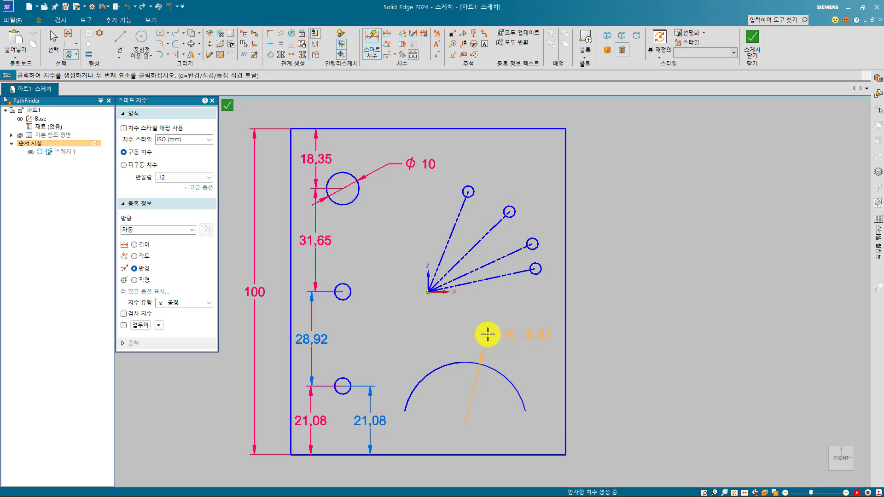
pyautogui.click(487, 334)
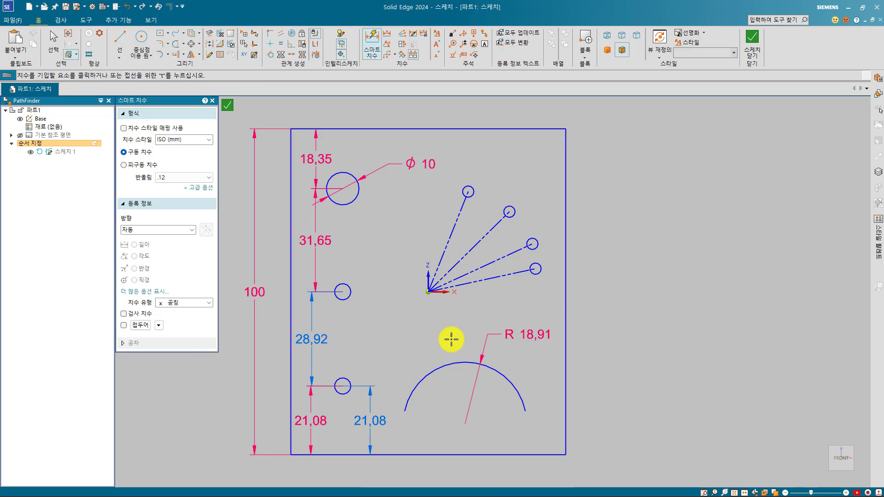
# Step: Add a second Smart Dimension to the arc, trying the angle form and placing it as an arc length above the arc
pyautogui.click(451, 364)
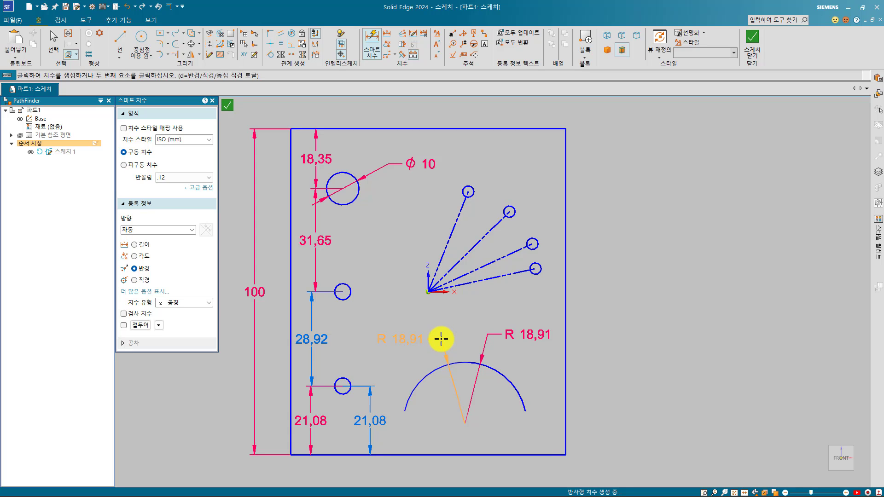
pyautogui.press('a')
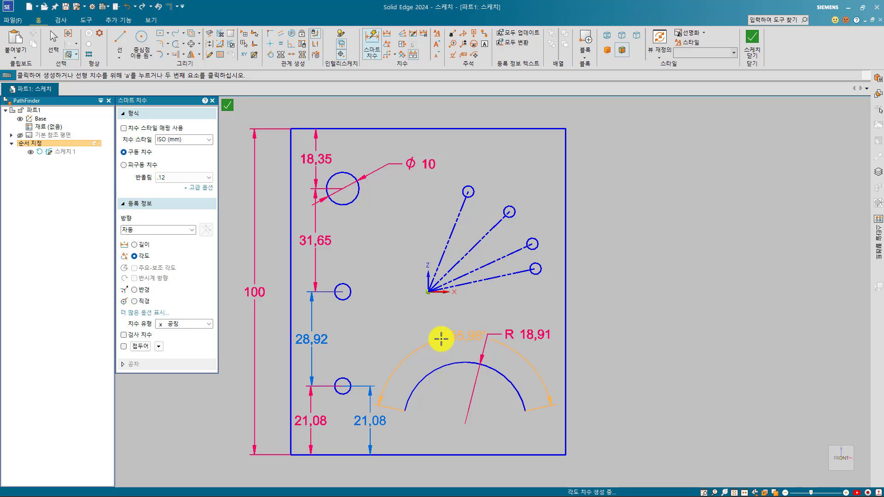
pyautogui.press('a')
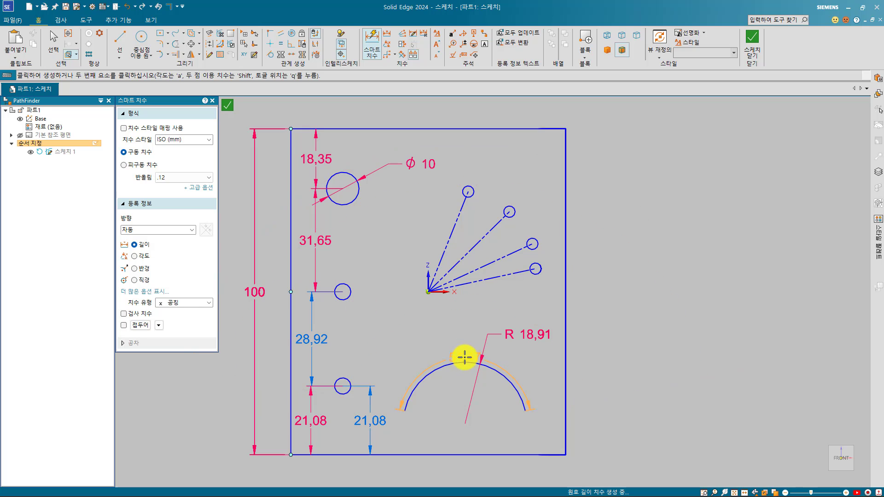
pyautogui.click(452, 340)
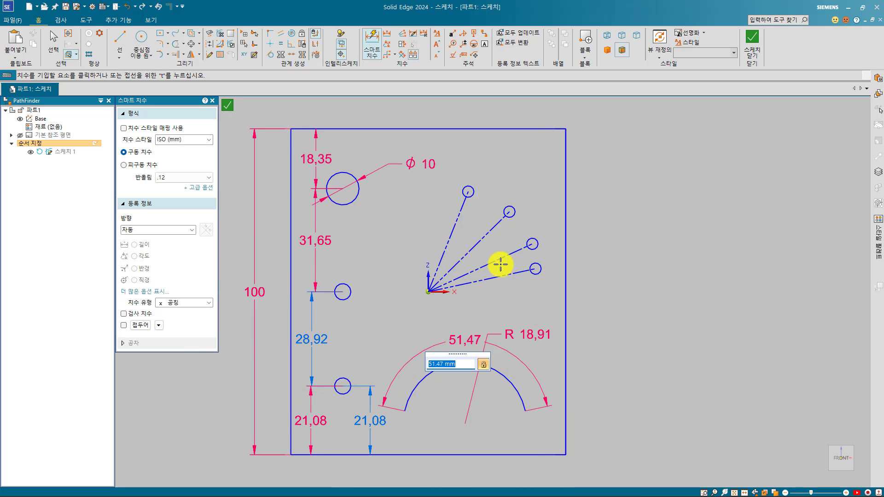
pyautogui.press('Escape')
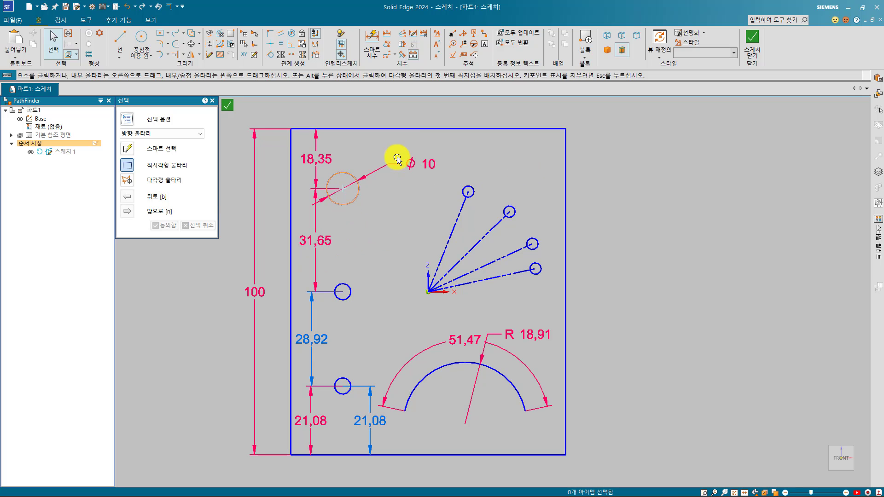
# Step: Delete all five vertical distance dimensions between the left circles and the rectangle's top and bottom edges
pyautogui.click(386, 34)
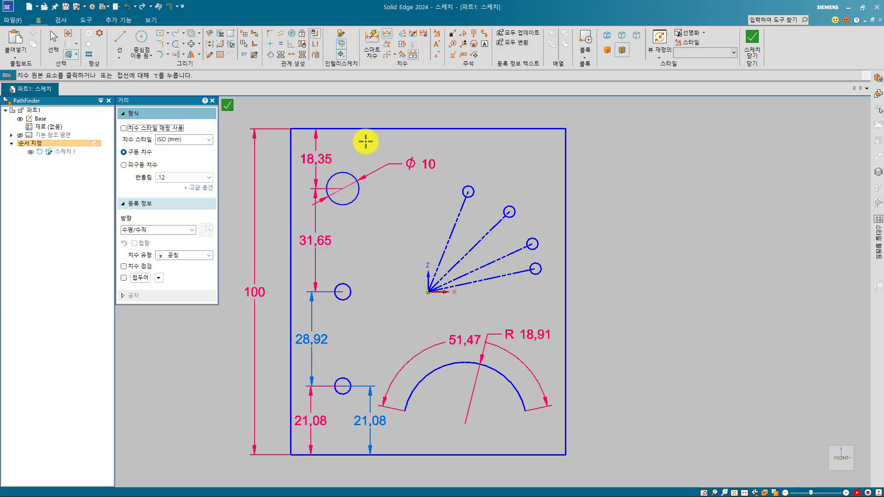
pyautogui.press('Escape')
pyautogui.click(315, 159)
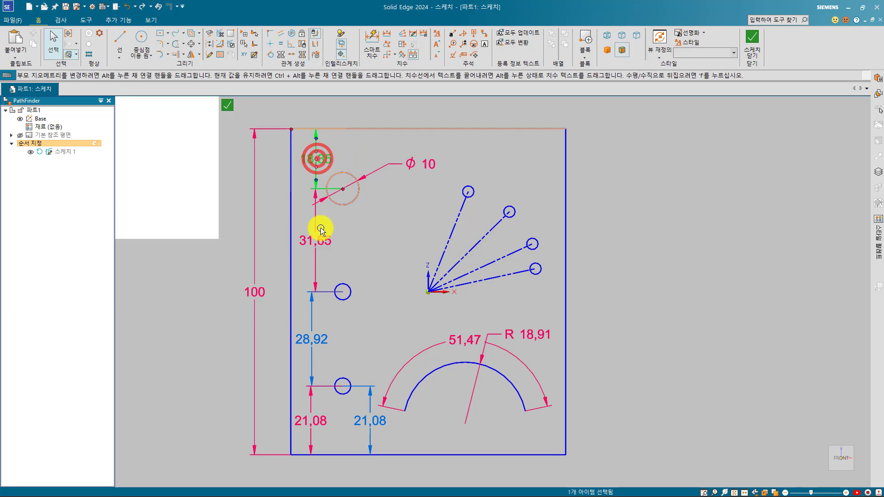
pyautogui.keyDown('ctrl'); pyautogui.click(321, 229); pyautogui.keyUp('ctrl')
pyautogui.keyDown('ctrl'); pyautogui.click(312, 346); pyautogui.keyUp('ctrl')
pyautogui.keyDown('ctrl'); pyautogui.click(316, 413); pyautogui.keyUp('ctrl')
pyautogui.keyDown('ctrl'); pyautogui.click(374, 416); pyautogui.keyUp('ctrl')
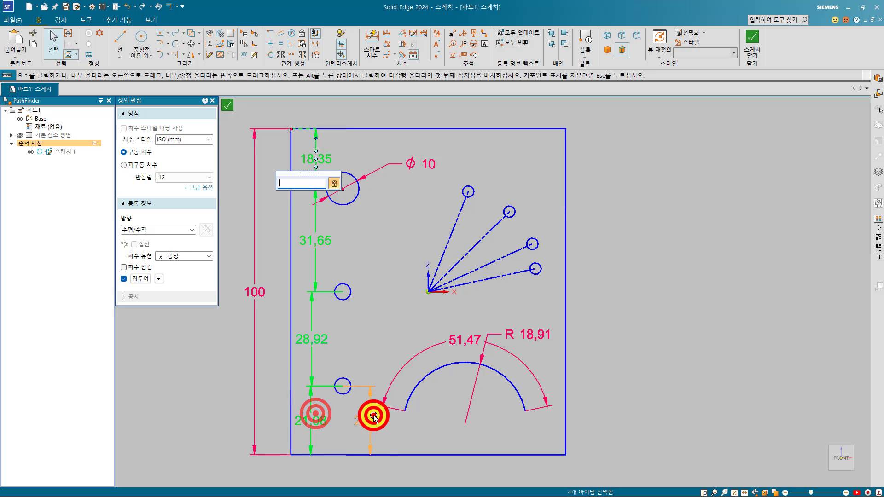
pyautogui.press('Delete')
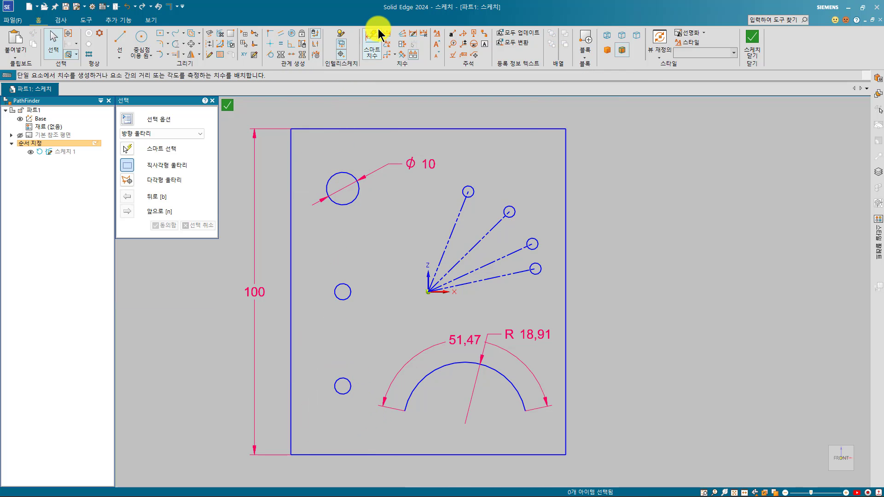
# Step: Try vertical Smart Dimensions from the top edge to the upper left circle and from that circle to the middle left circle
pyautogui.click(375, 34)
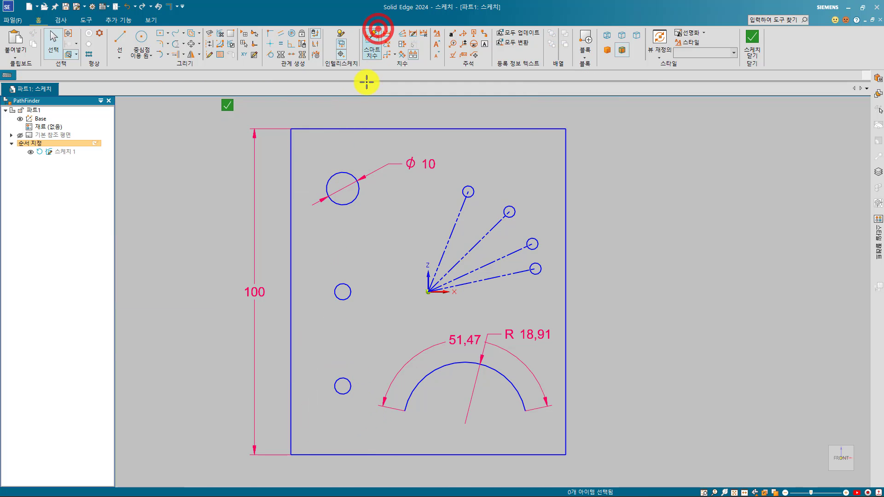
pyautogui.click(334, 128)
pyautogui.click(333, 174)
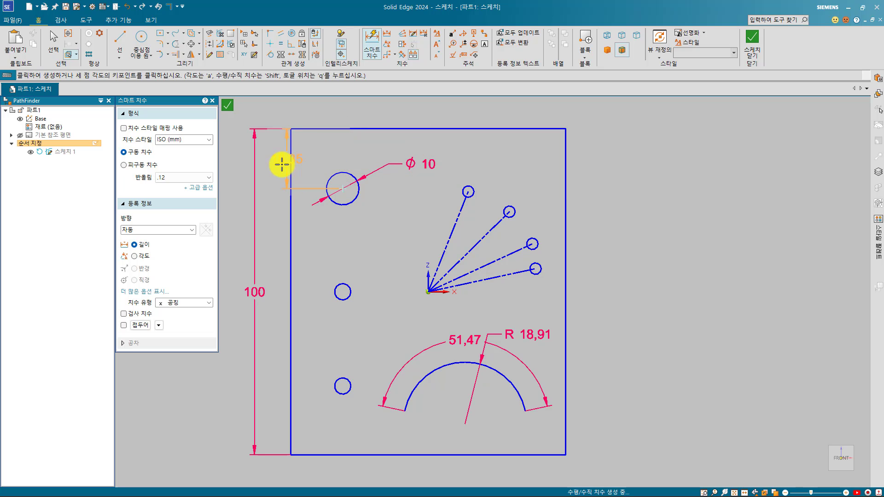
pyautogui.rightClick(279, 163)
pyautogui.click(340, 174)
pyautogui.click(340, 287)
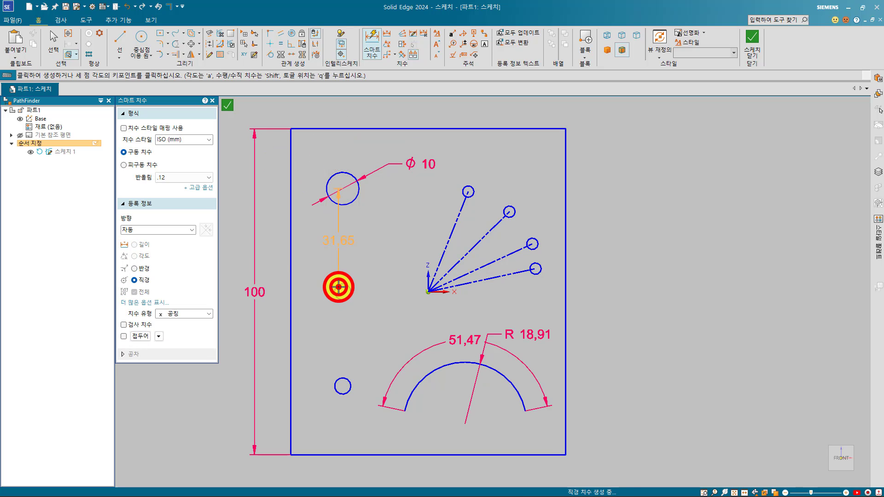
pyautogui.rightClick(299, 256)
# Step: Add a vertical Distance Between dimension from the rectangle's top edge to the upper left circle
pyautogui.click(385, 32)
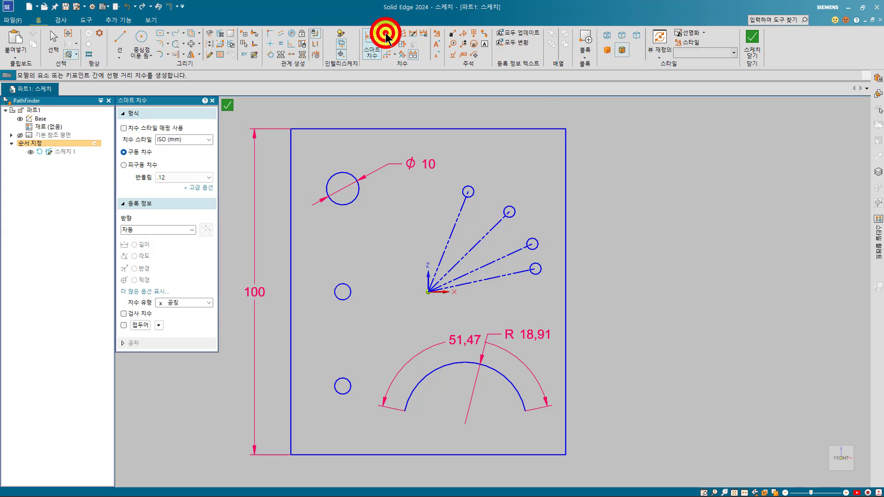
pyautogui.click(327, 128)
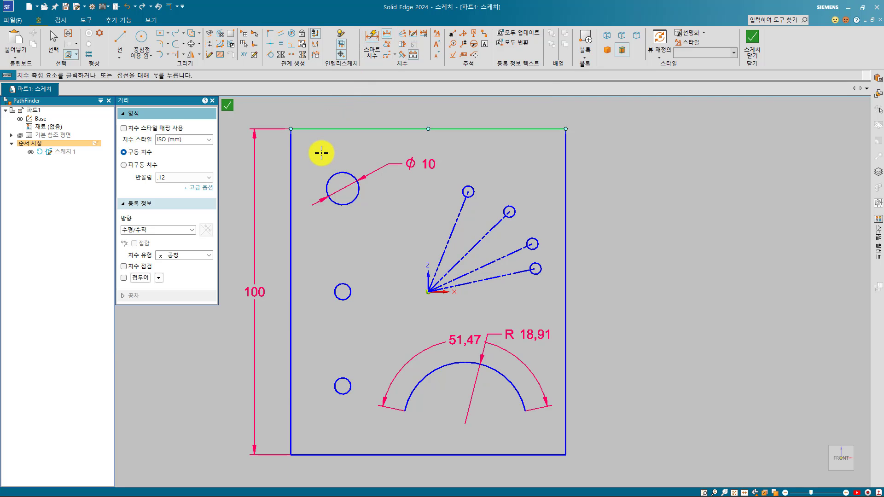
pyautogui.click(337, 172)
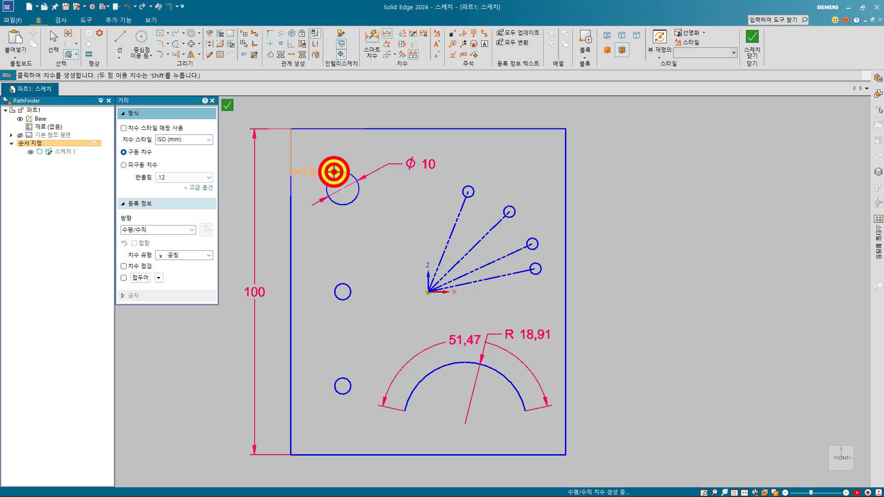
pyautogui.click(313, 160)
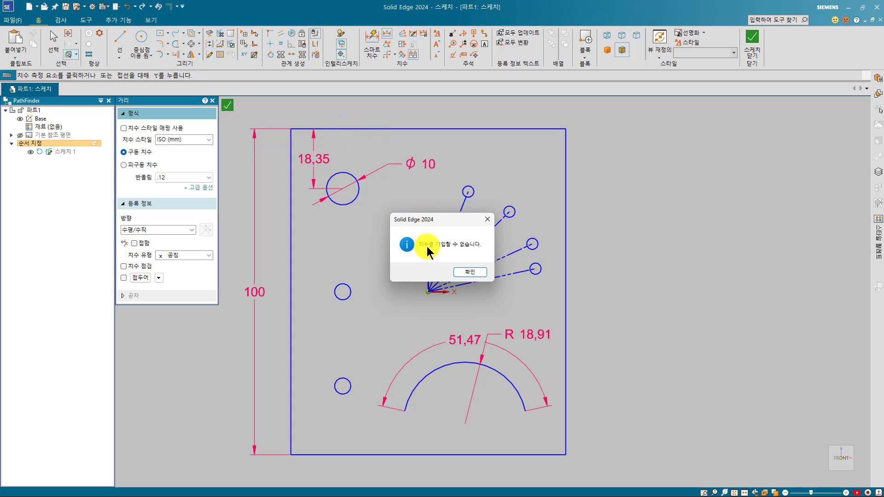
pyautogui.click(467, 271)
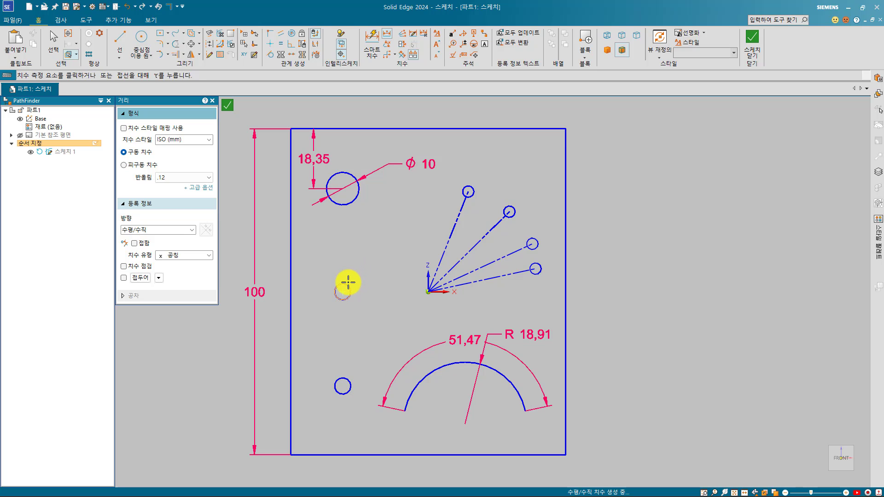
# Step: Continue the vertical Distance Between chain from the upper left circle to the middle circle and on to the lower circle
pyautogui.click(333, 129)
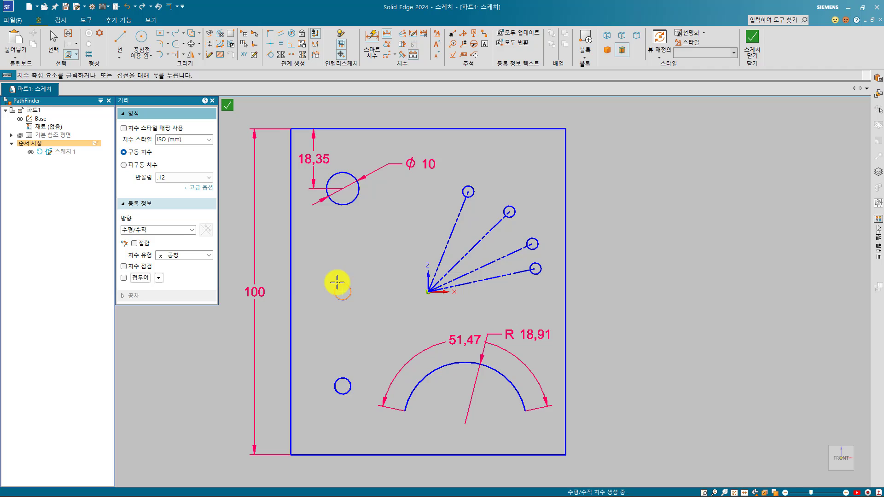
pyautogui.click(337, 282)
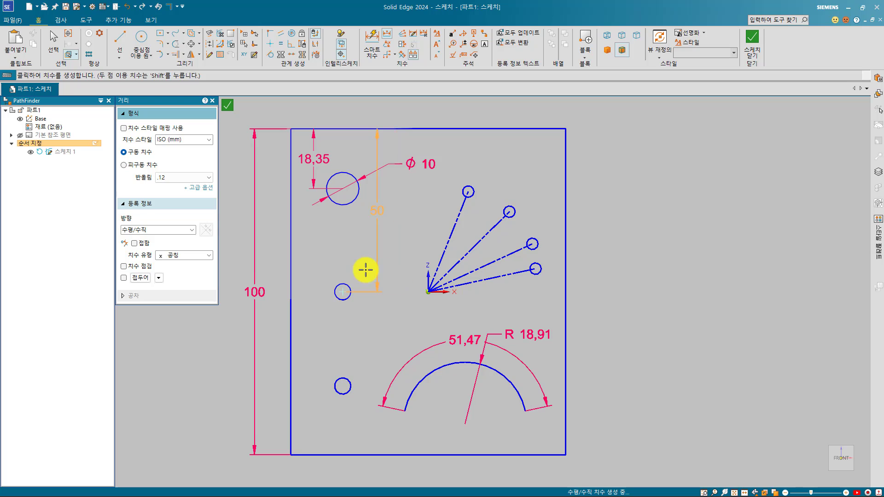
pyautogui.click(311, 264)
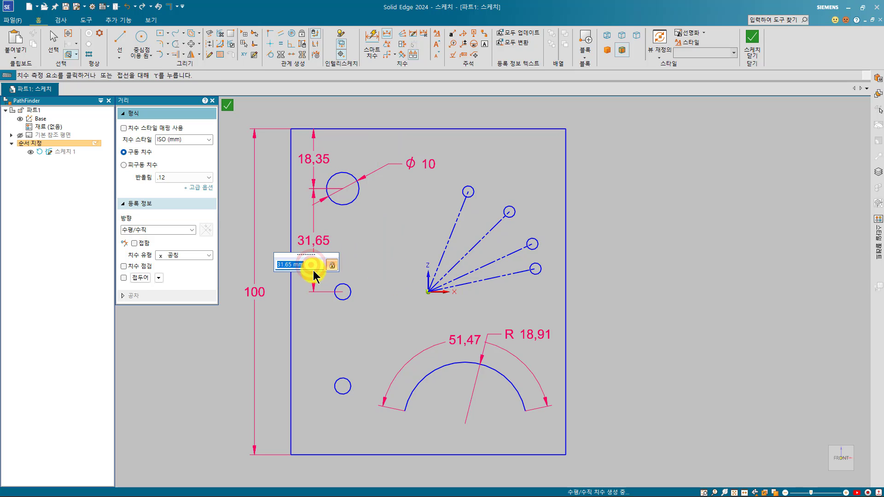
pyautogui.click(344, 376)
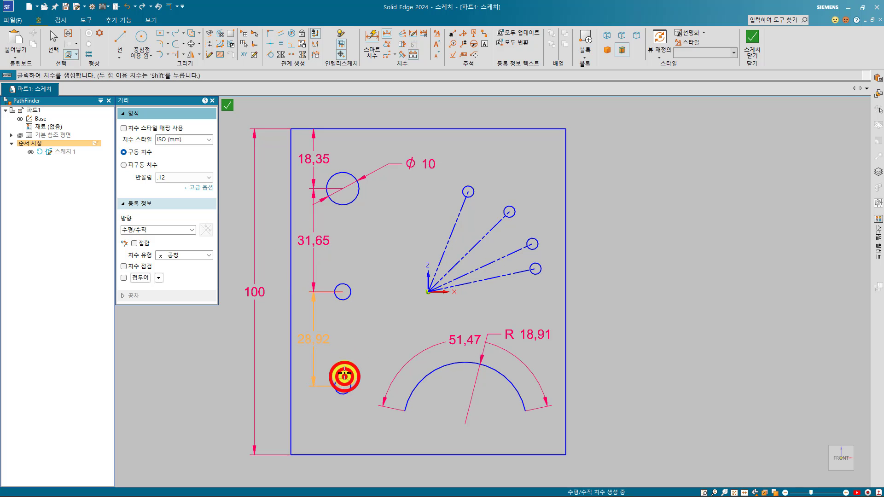
pyautogui.click(330, 350)
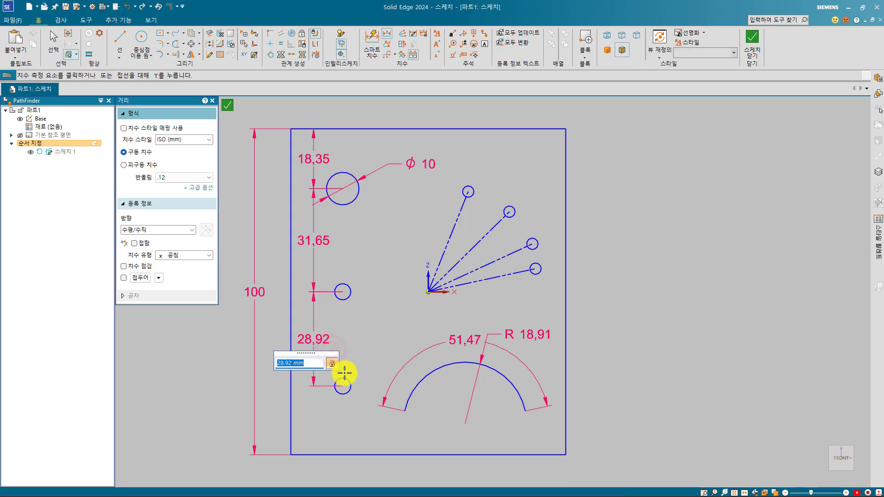
# Step: Add an Angle Between dimension from the X axis to the lowest construction line, placed outside the rectangle's right edge
pyautogui.click(387, 45)
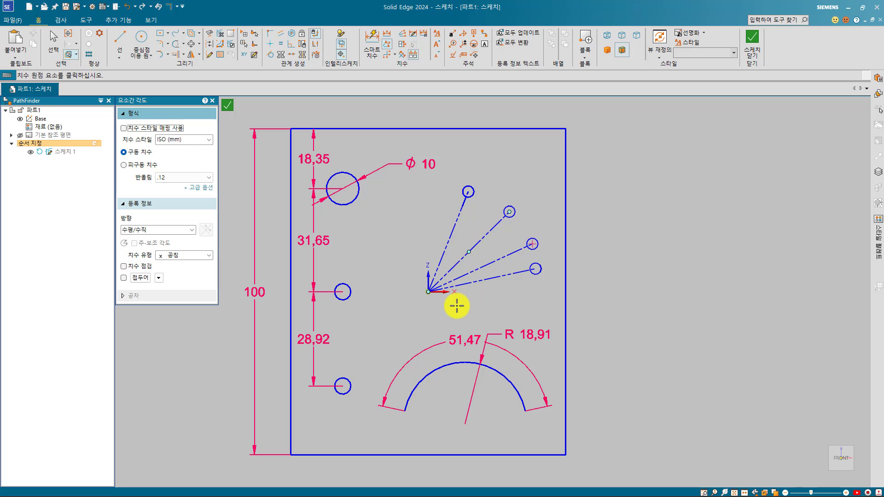
pyautogui.click(447, 292)
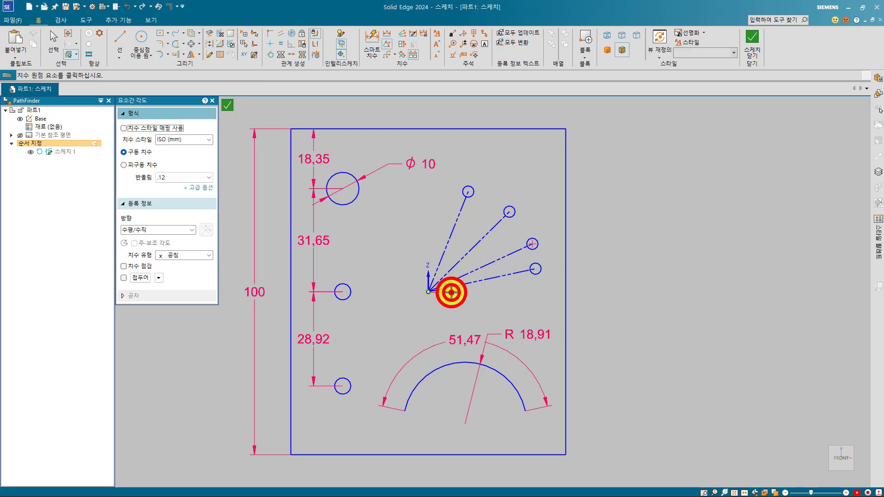
pyautogui.click(512, 275)
pyautogui.click(601, 272)
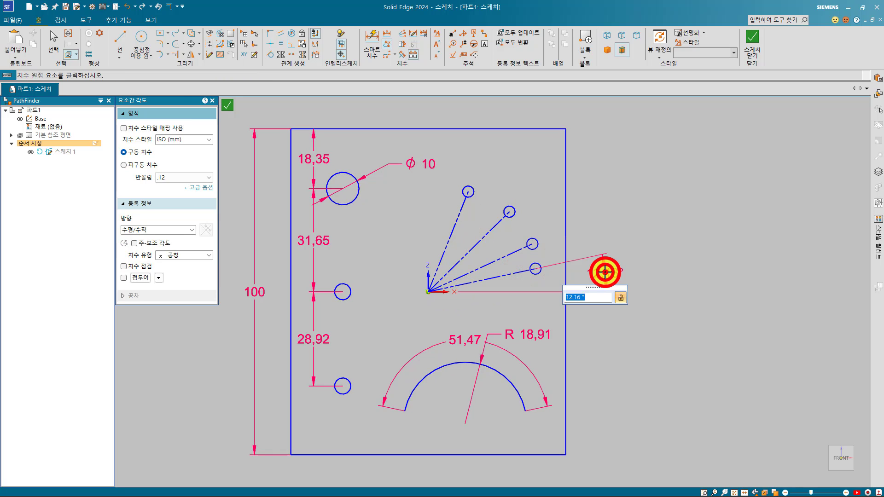
# Step: Chain Angle Between dimensions from the lowest construction line upward through the remaining three lines, then end the command
pyautogui.click(505, 254)
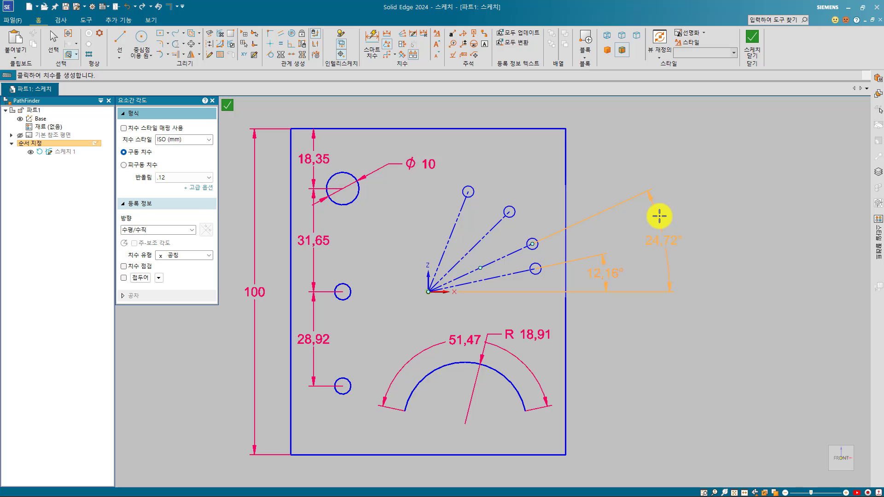
pyautogui.click(589, 235)
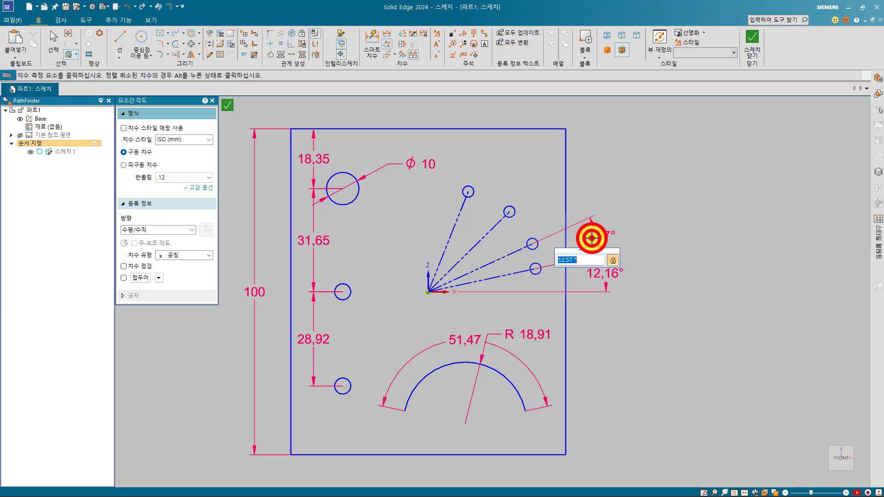
pyautogui.click(488, 229)
pyautogui.click(534, 207)
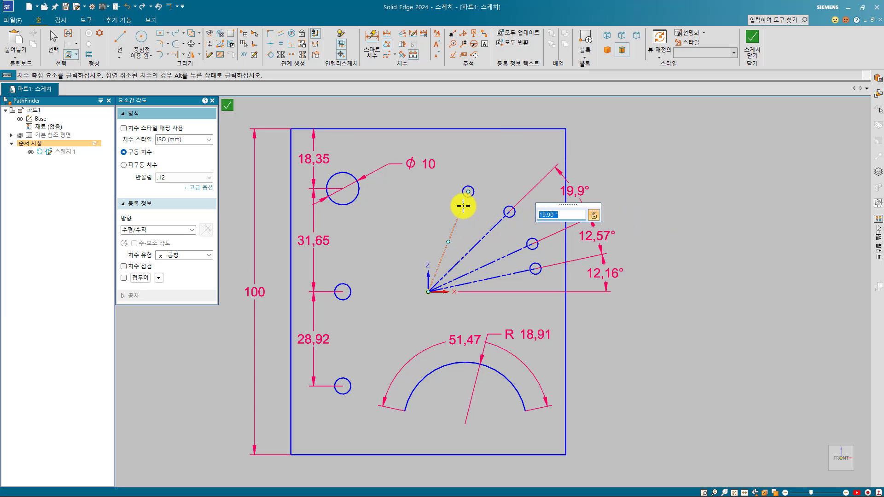
pyautogui.click(462, 205)
pyautogui.click(506, 184)
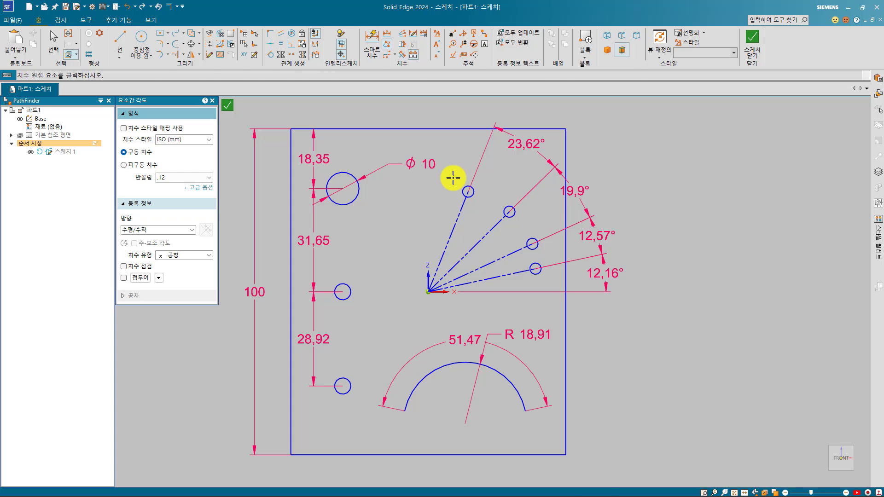
pyautogui.press('Escape')
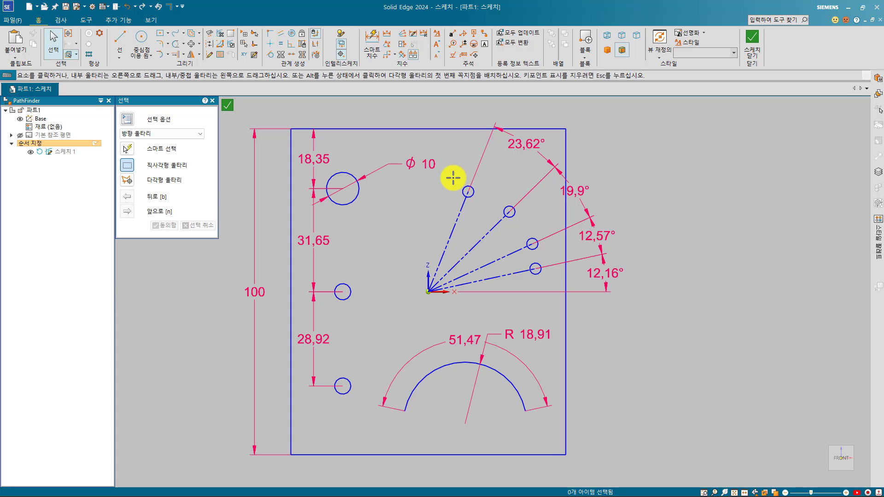